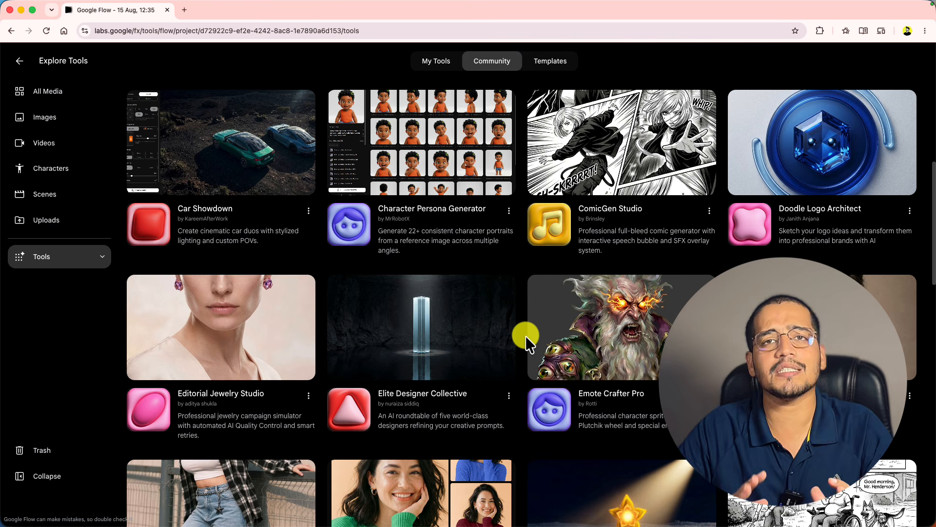
- Browse the community gallery and add a remix of Car Showdown to the project
scroll(525, 335, "down", 3)
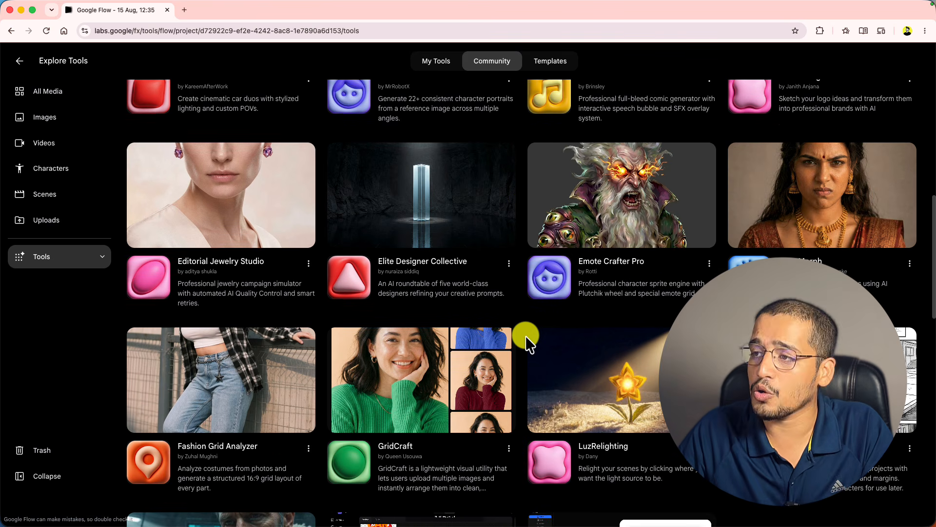
scroll(526, 337, "down", 5)
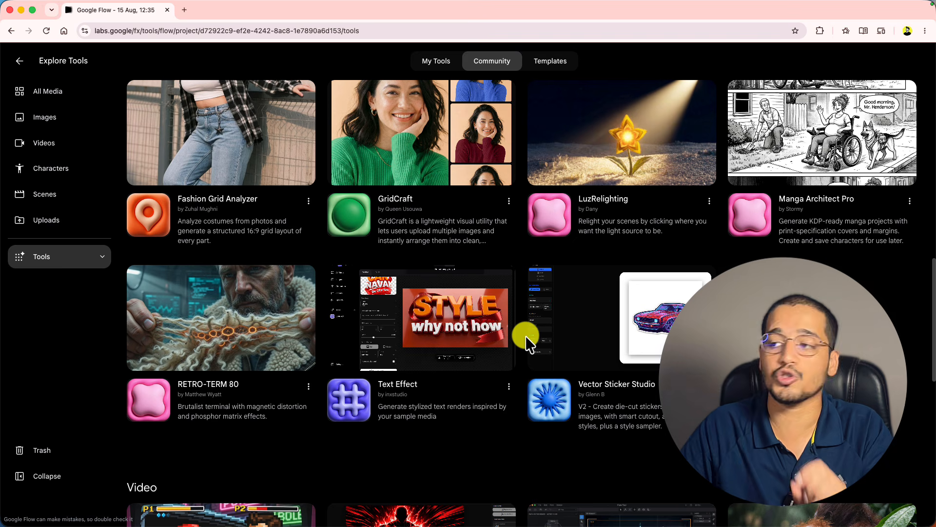
scroll(526, 335, "up", 10)
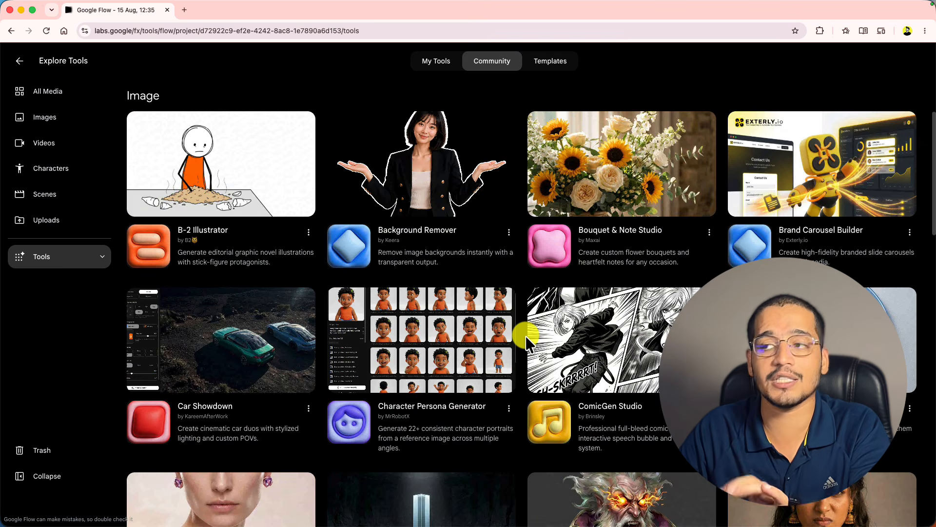
scroll(525, 335, "up", 3)
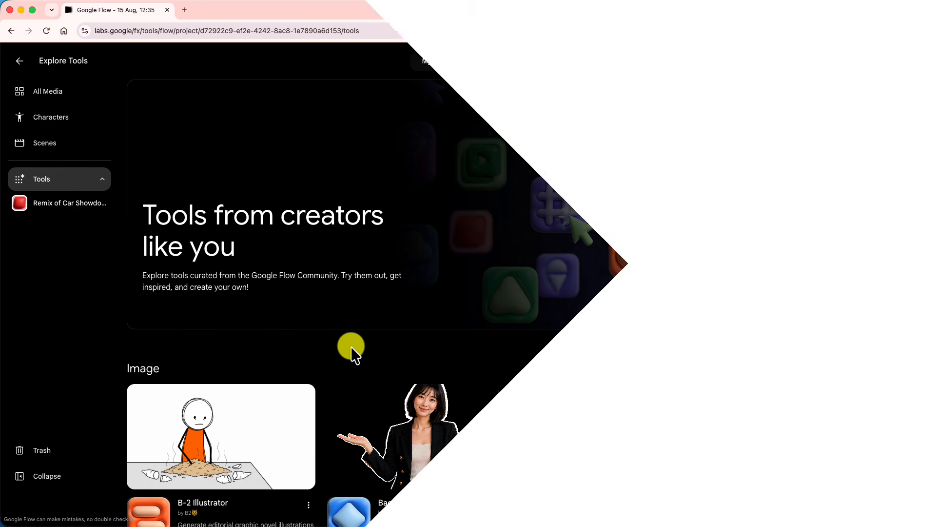
scroll(351, 347, "down", 12)
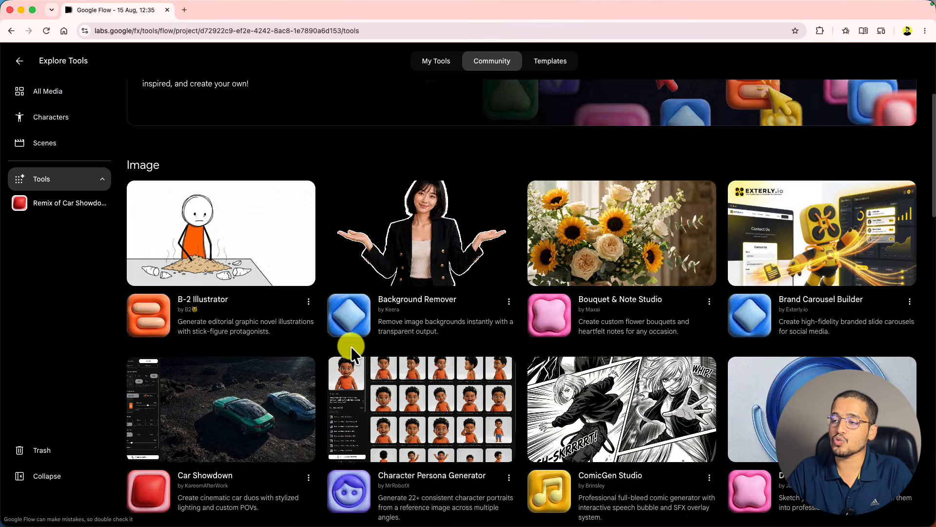
scroll(358, 369, "down", 10)
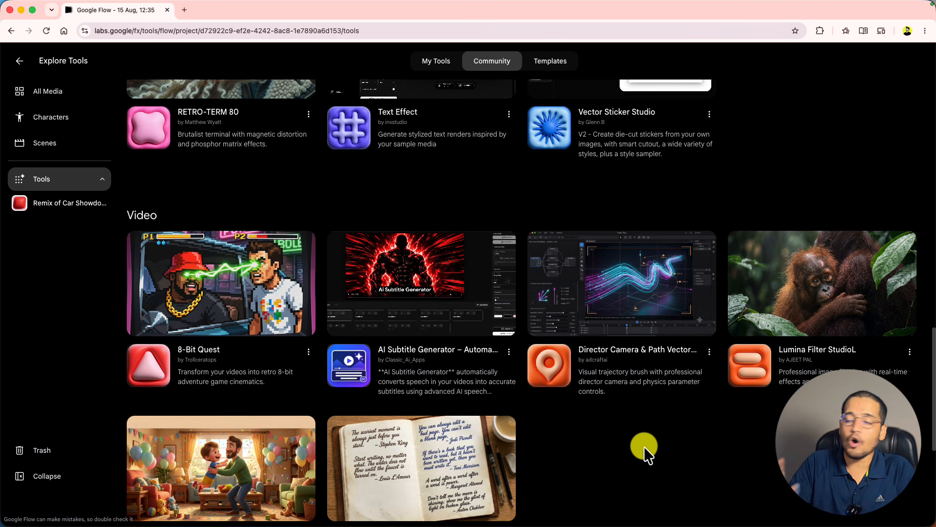
scroll(645, 448, "down", 6)
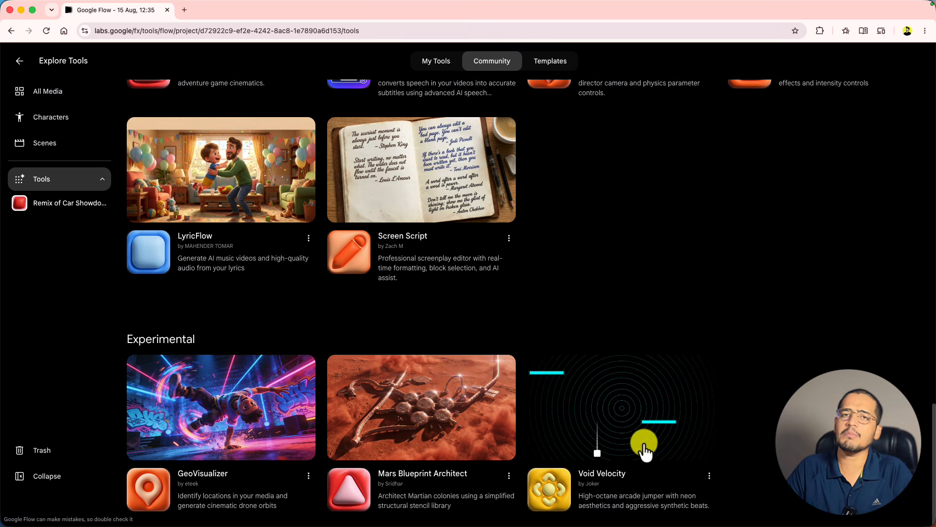
scroll(644, 448, "up", 5)
scroll(642, 440, "up", 5)
scroll(643, 439, "up", 6)
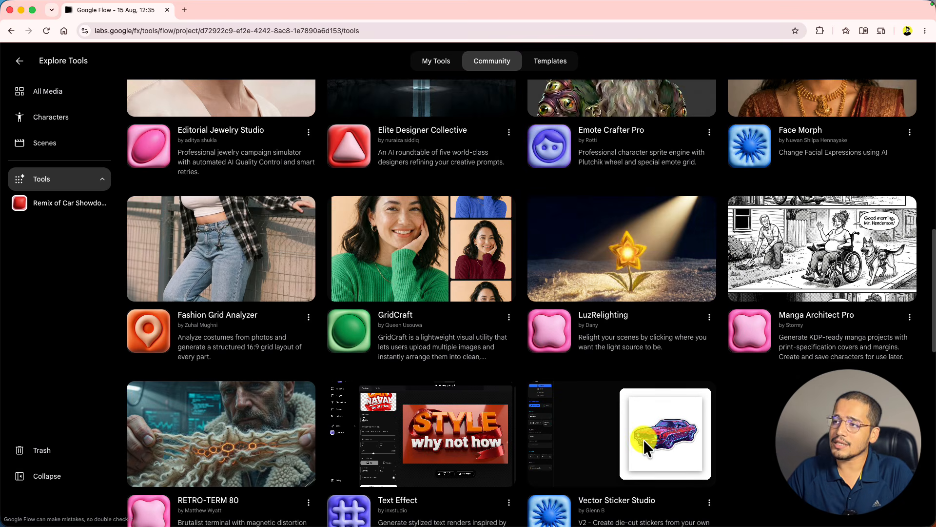
scroll(643, 439, "up", 3)
scroll(560, 373, "up", 2)
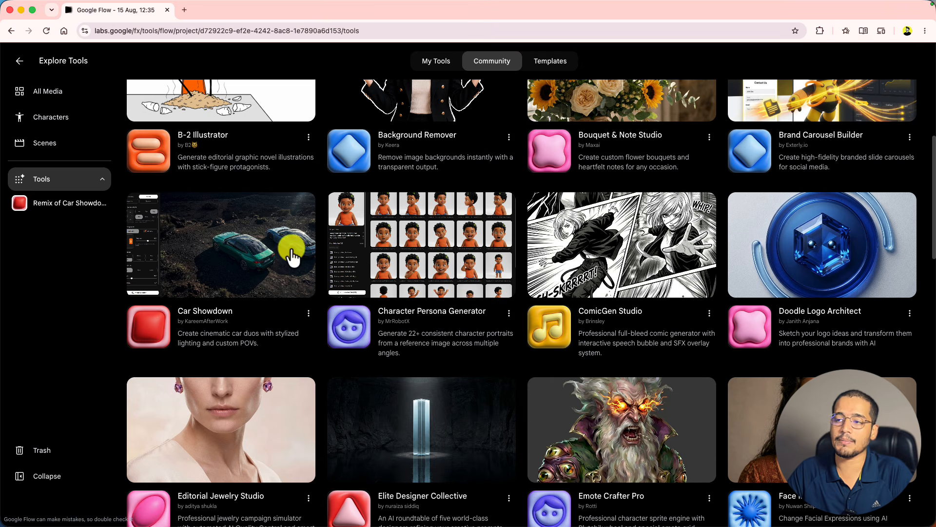
left_click(230, 252)
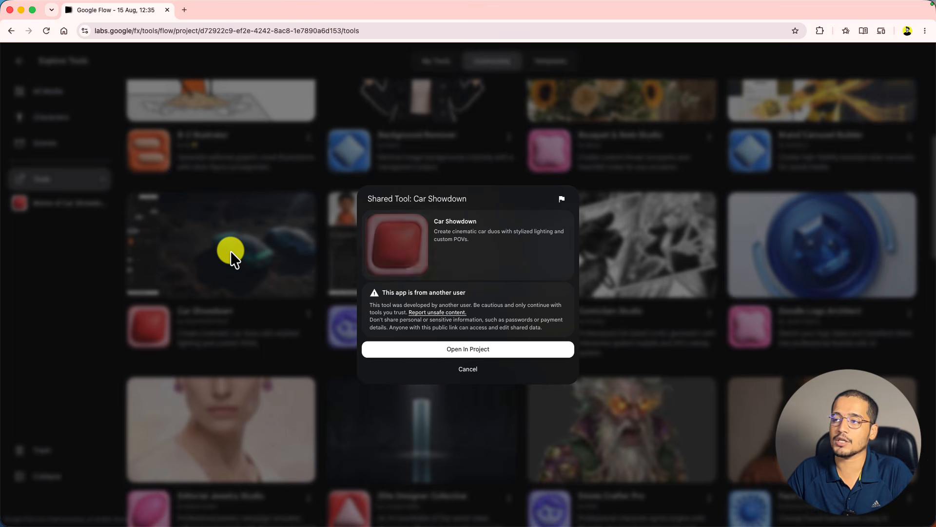
left_click(436, 351)
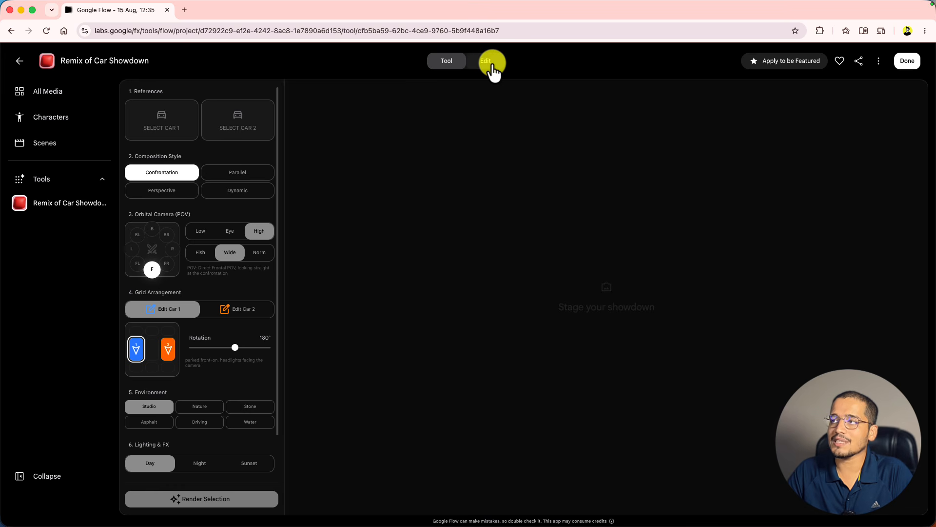
- Look over the Car Showdown remix in edit mode, then go back to Explore Tools
left_click(491, 66)
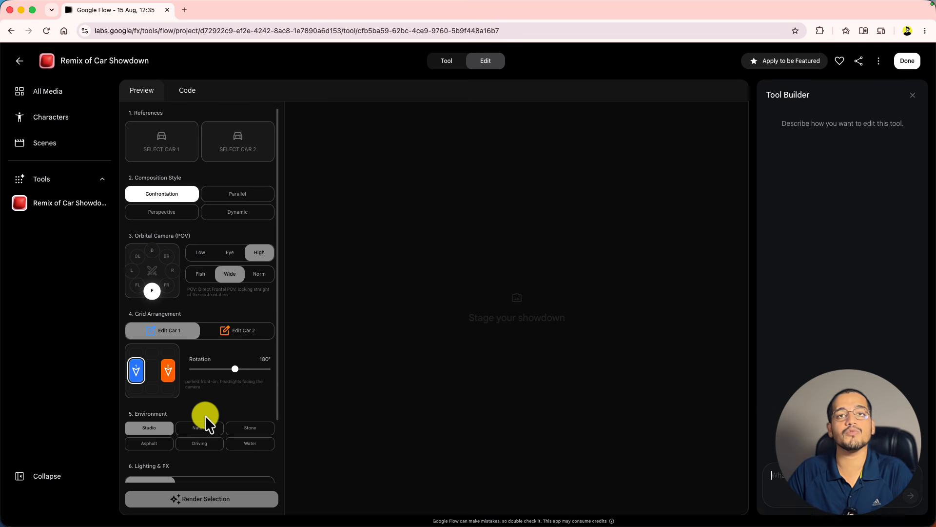
scroll(205, 415, "down", 2)
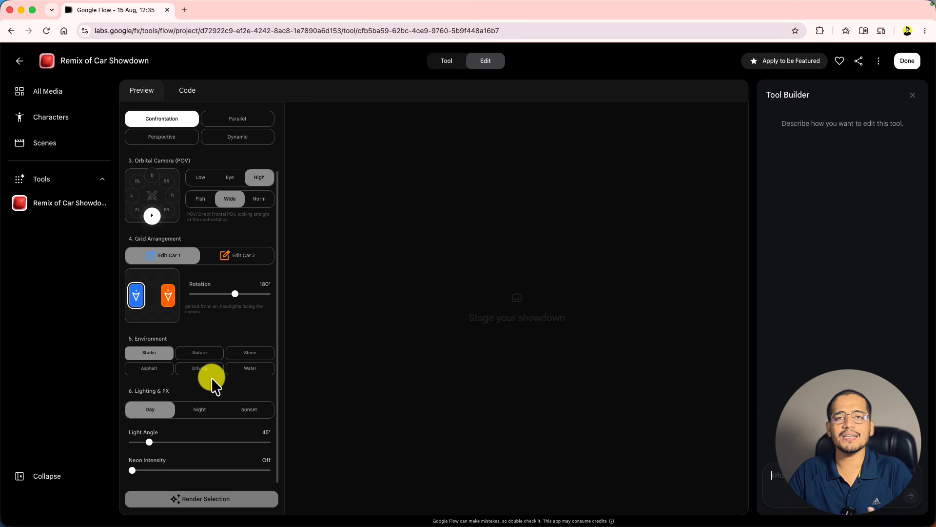
scroll(211, 378, "up", 2)
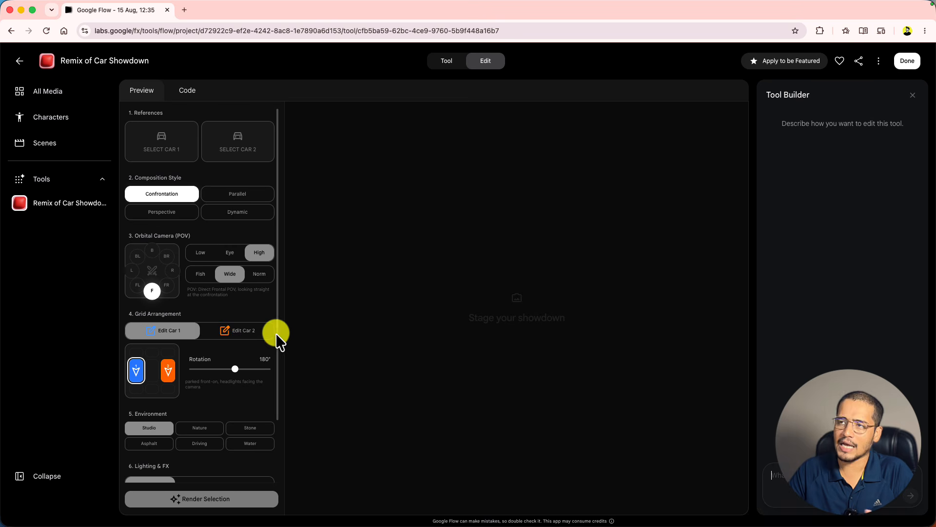
left_click(19, 63)
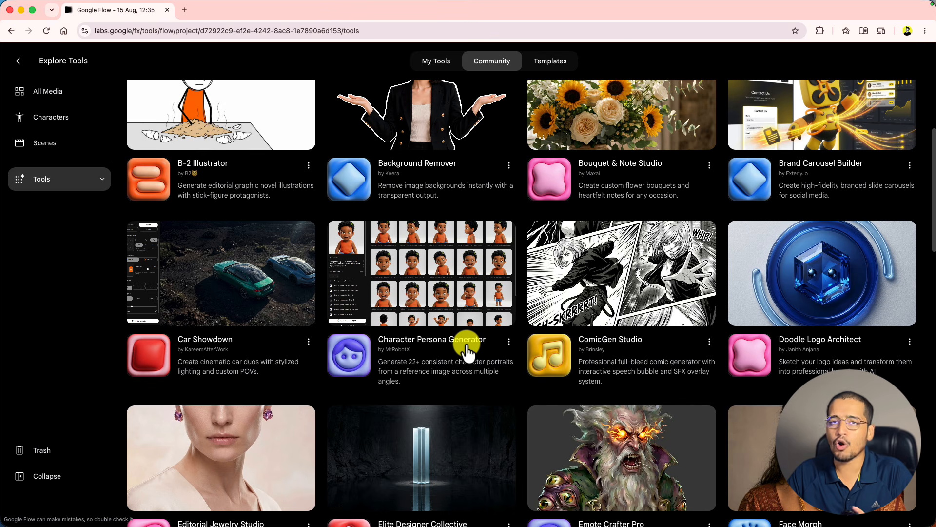
- Open Character Persona Generator from the gallery and add it to the project with Open In Project
left_click(445, 305)
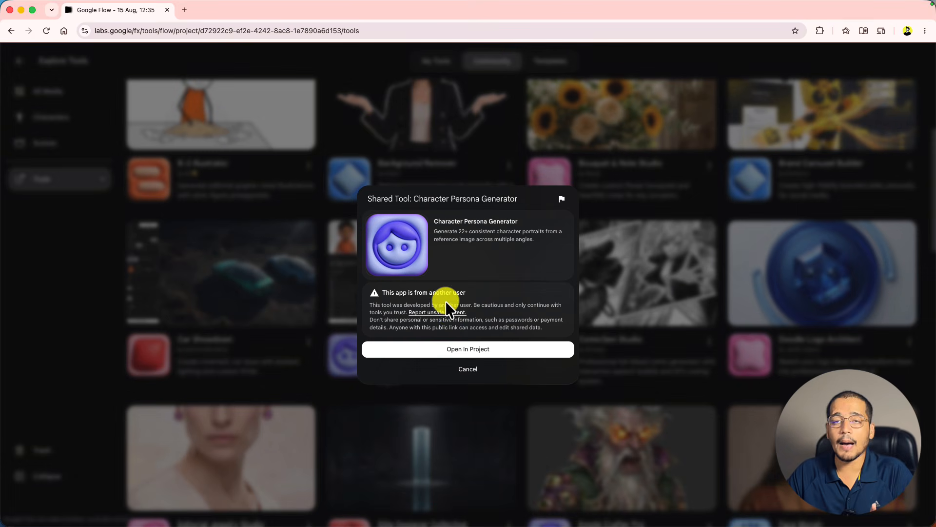
left_click(467, 350)
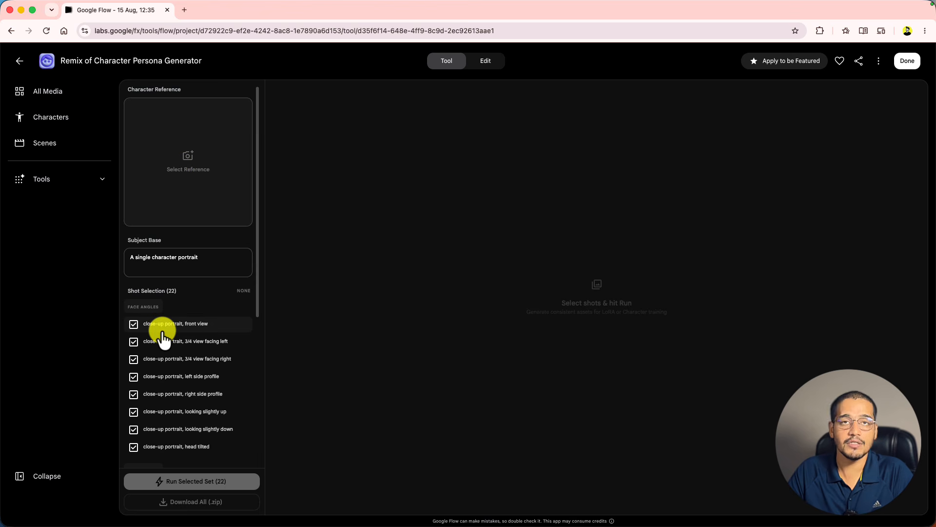
scroll(162, 336, "down", 2)
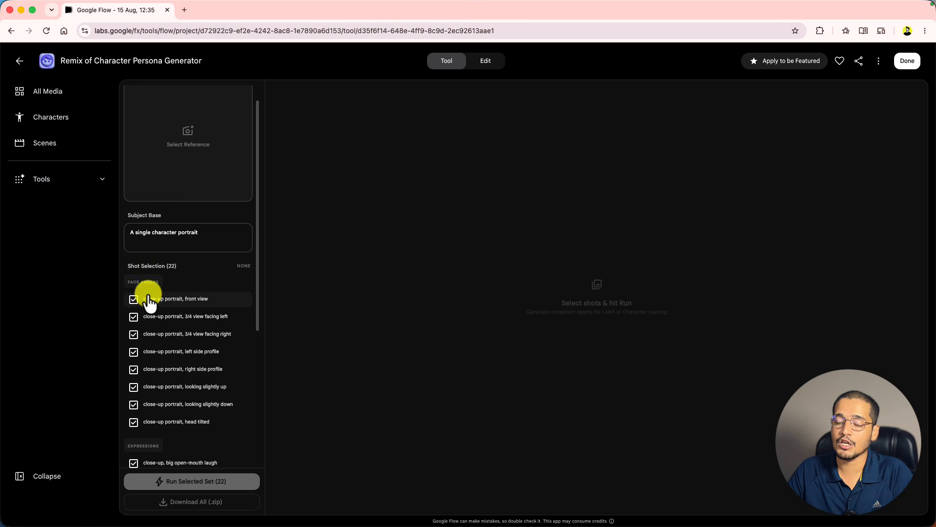
scroll(185, 322, "down", 4)
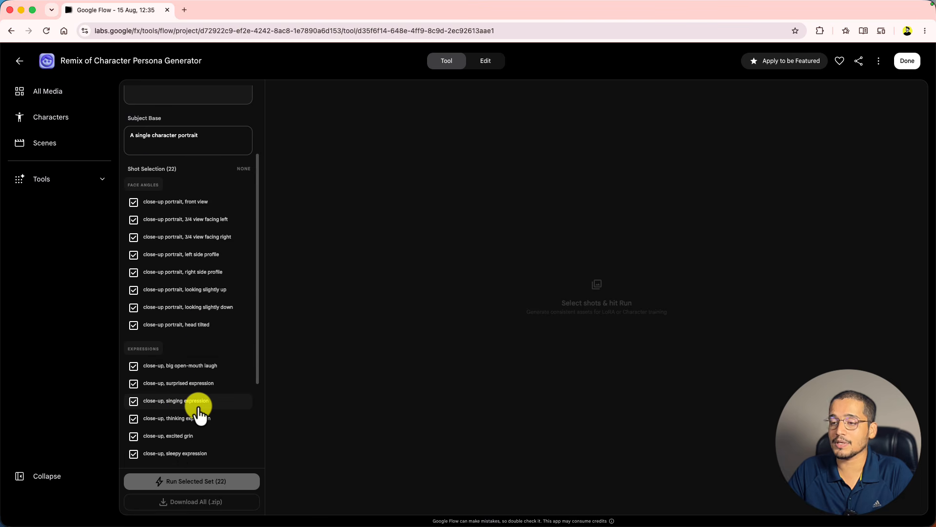
scroll(200, 414, "down", 9)
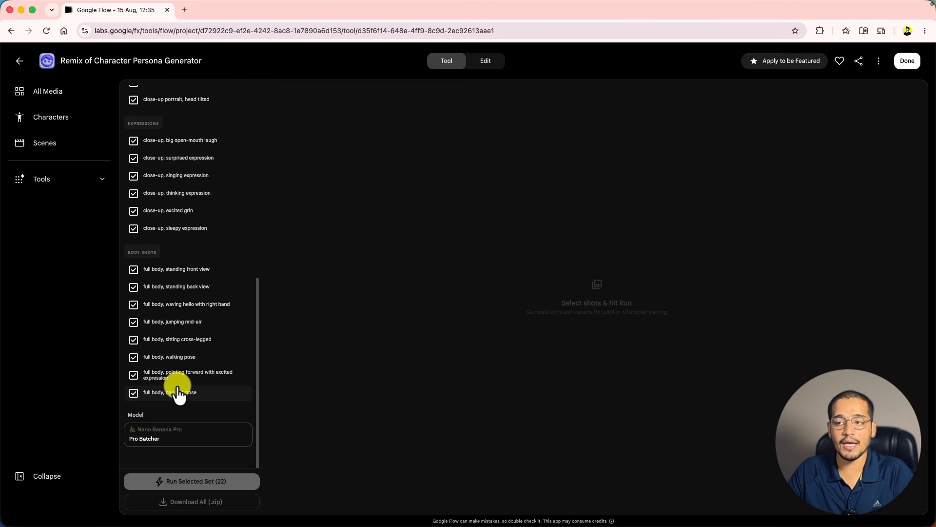
left_click(133, 375)
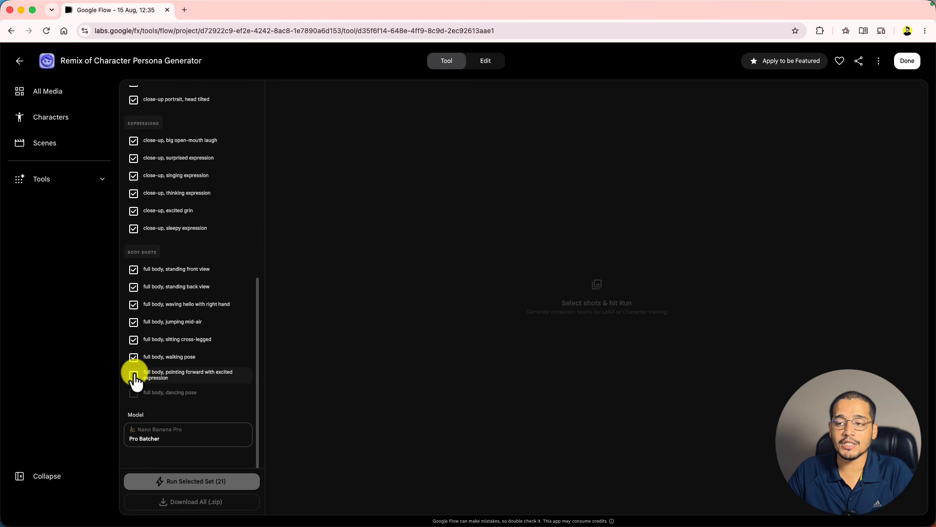
left_click(133, 340)
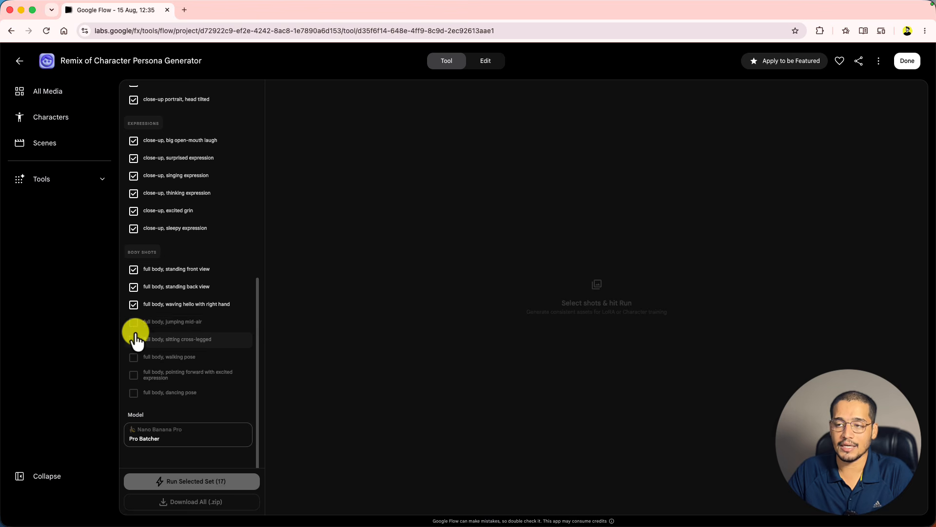
scroll(135, 333, "up", 10)
scroll(136, 334, "down", 10)
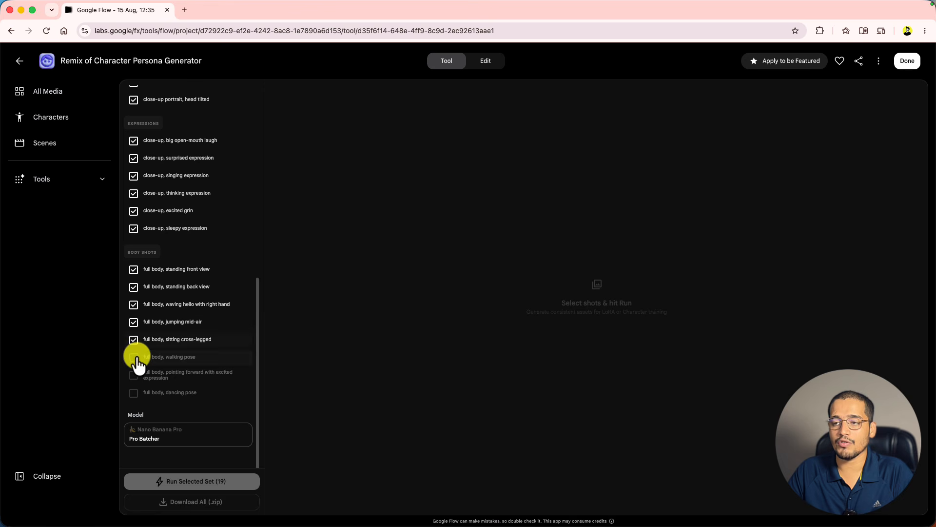
left_click(133, 357)
left_click(134, 375)
left_click(134, 394)
scroll(153, 347, "up", 10)
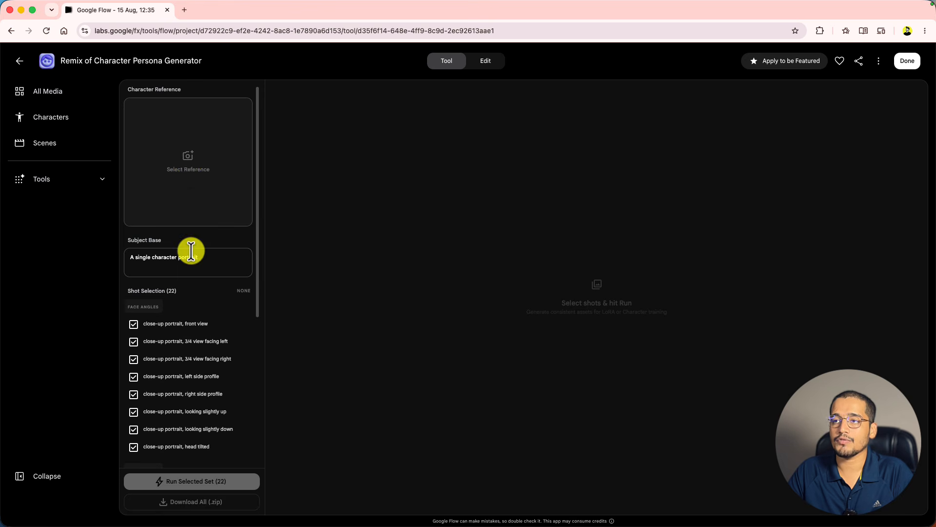
- Pick a character reference image and run the batch for all 22 selected persona shots
left_click(188, 175)
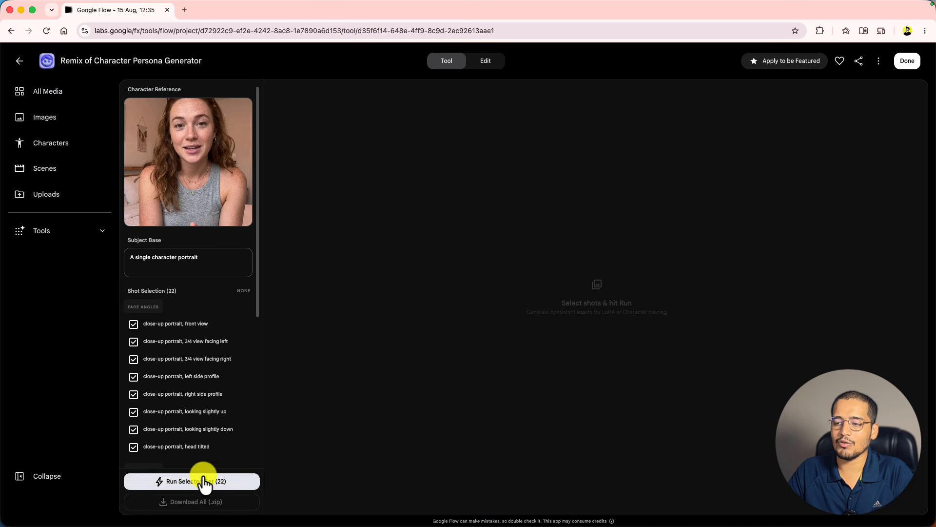
left_click(203, 483)
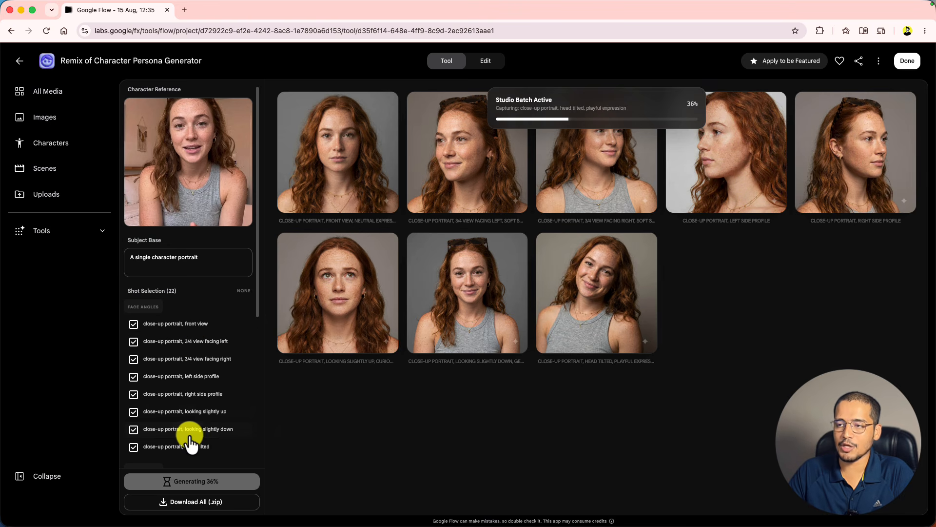
scroll(180, 439, "down", 2)
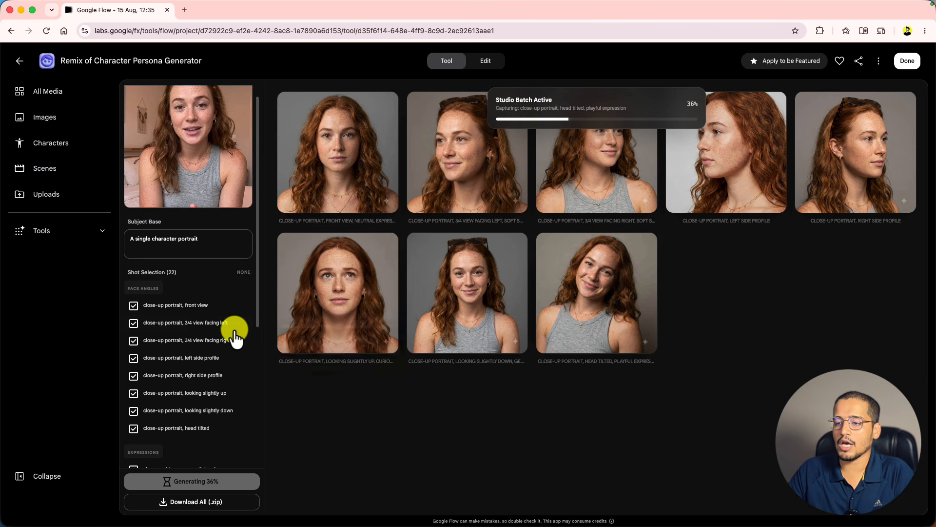
scroll(206, 336, "down", 3)
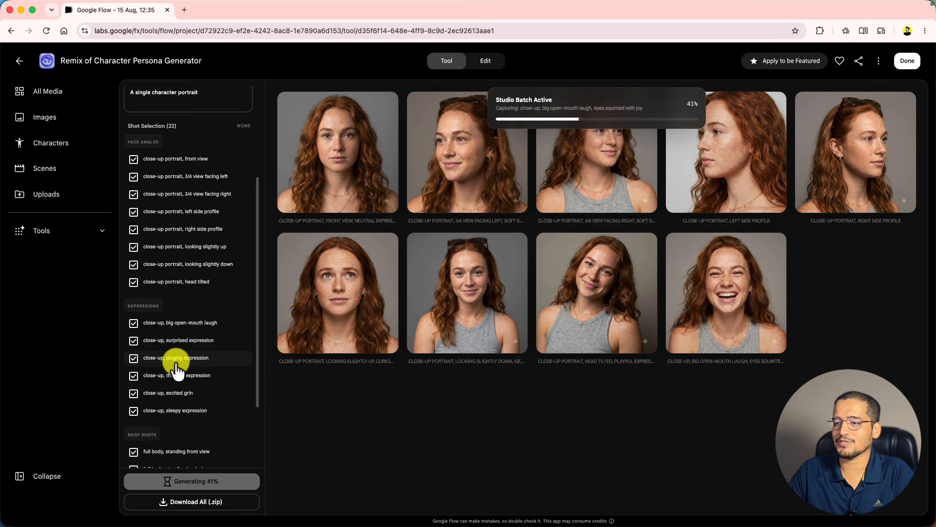
scroll(177, 402, "down", 3)
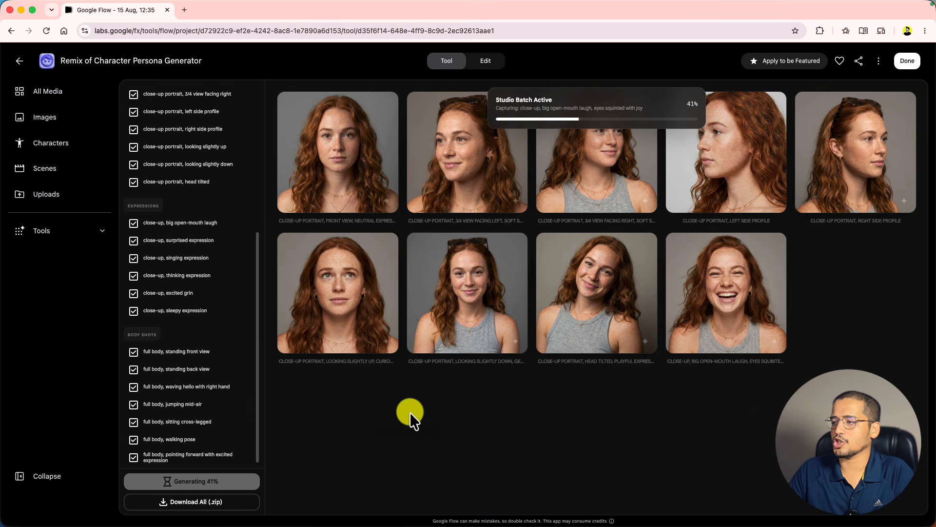
- Review the generated persona shots, then switch to the project's Images collection
scroll(592, 289, "down", 3)
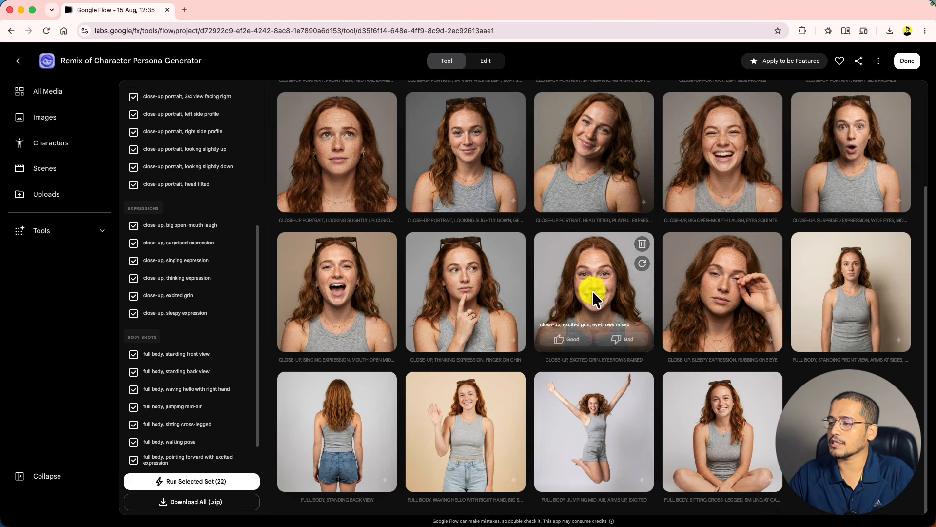
scroll(393, 438, "up", 3)
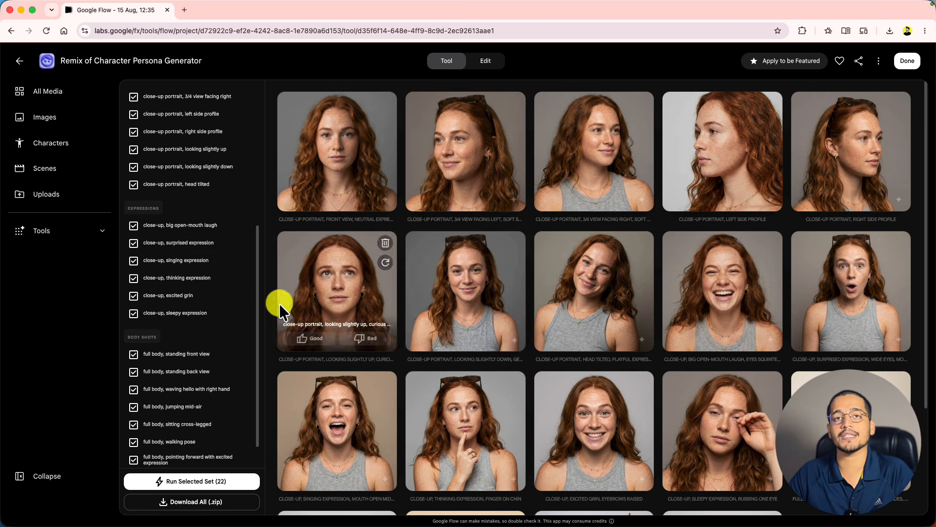
scroll(189, 286, "up", 5)
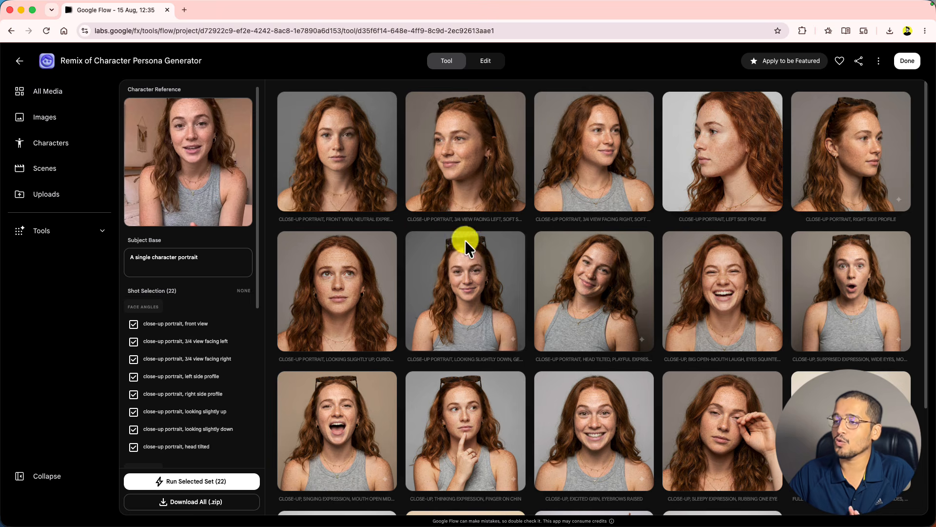
scroll(547, 283, "down", 3)
scroll(506, 329, "up", 3)
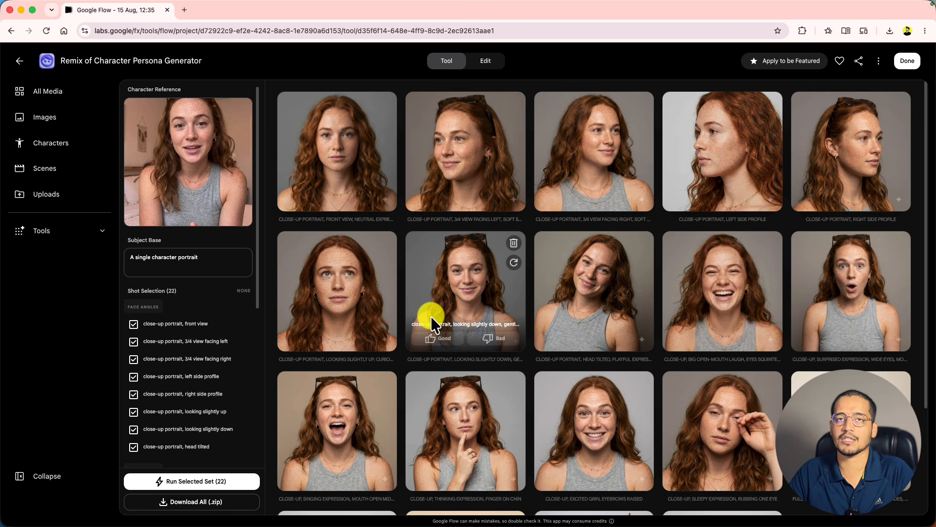
left_click(161, 149)
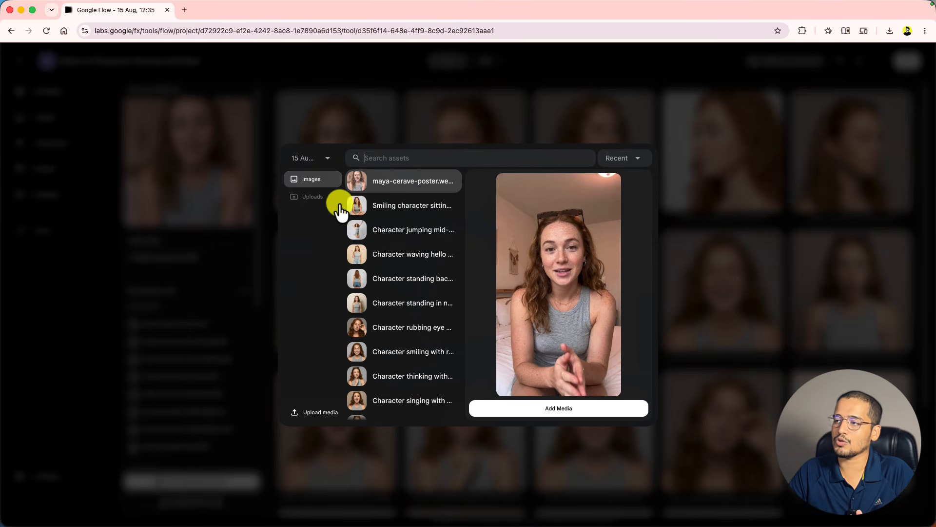
scroll(383, 240, "down", 4)
left_click(414, 134)
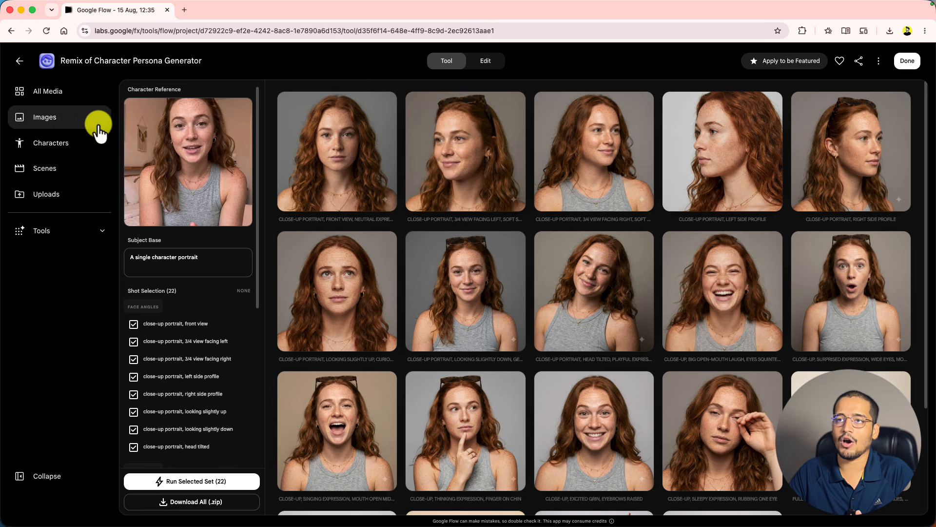
left_click(68, 121)
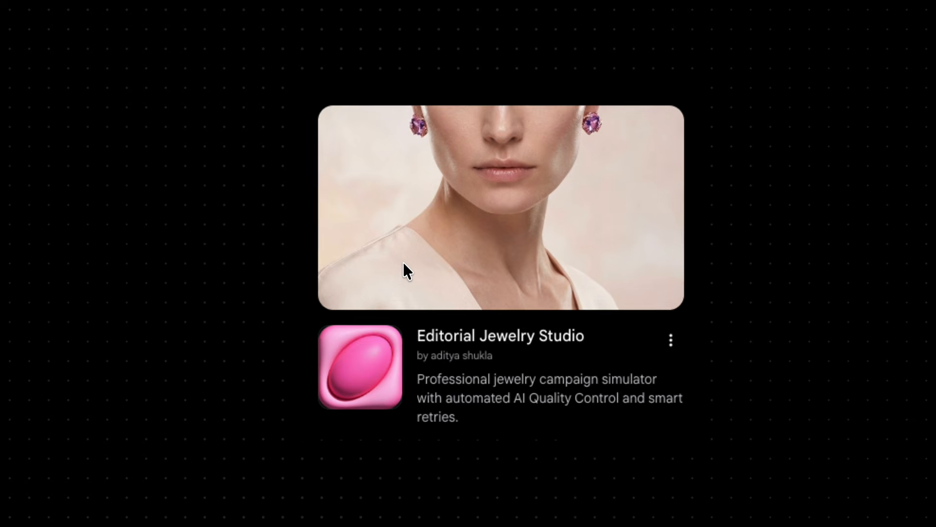
- Open the Editorial Jewelry Studio tool card
left_click(404, 264)
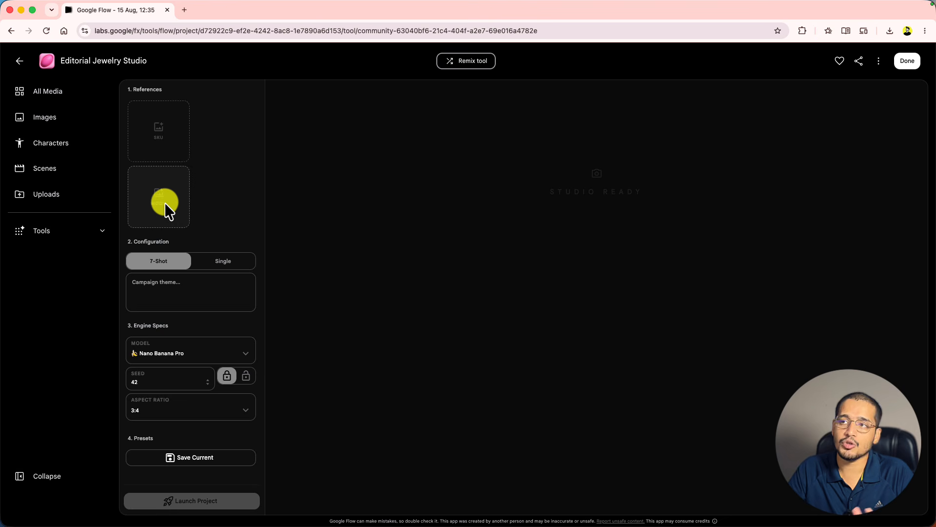
- Load the gold necklace image as the product reference and the woman's portrait as the second reference
left_click(157, 136)
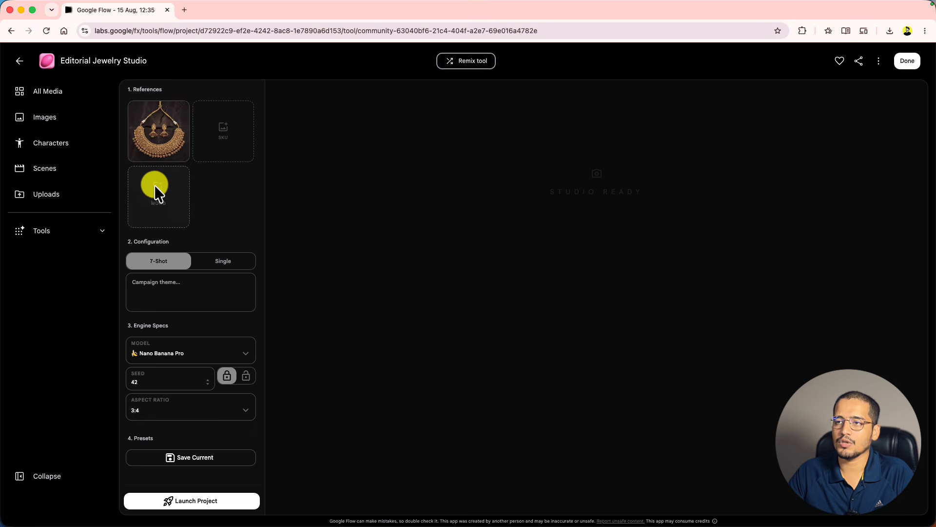
left_click(155, 192)
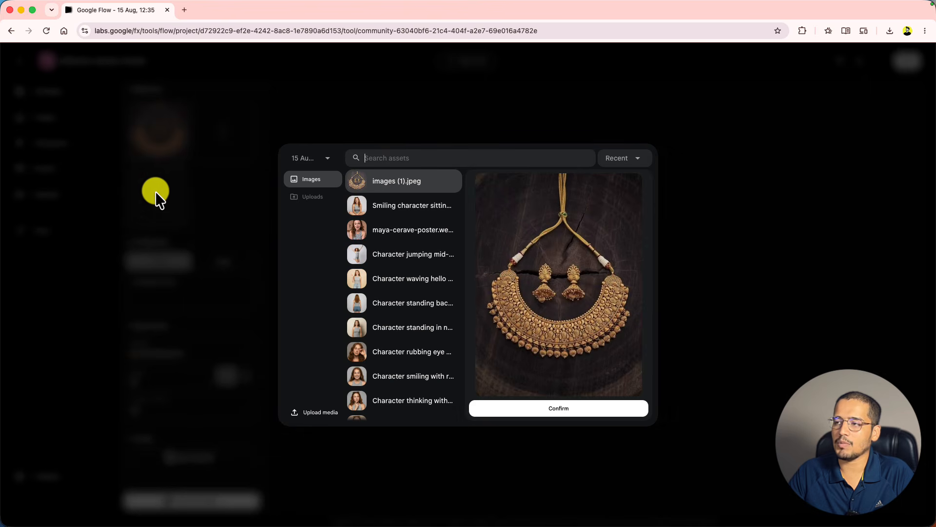
left_click(414, 233)
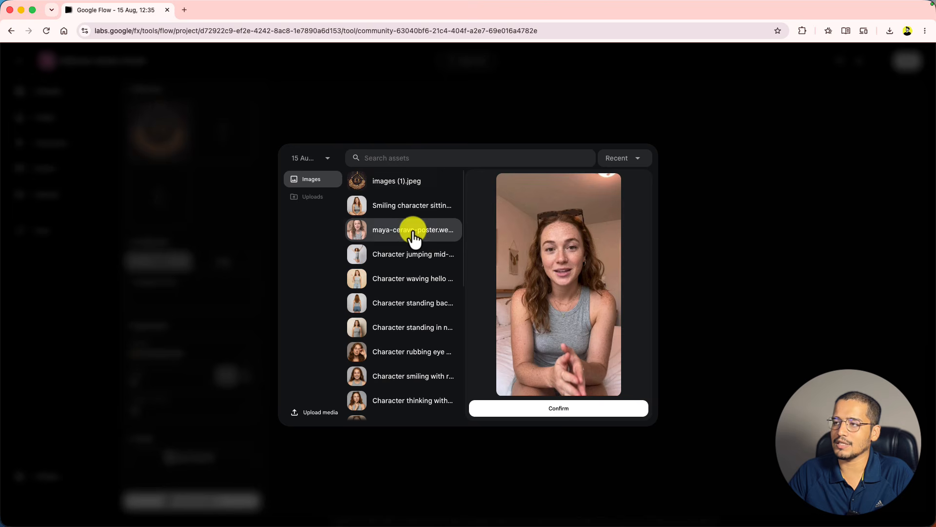
left_click(579, 409)
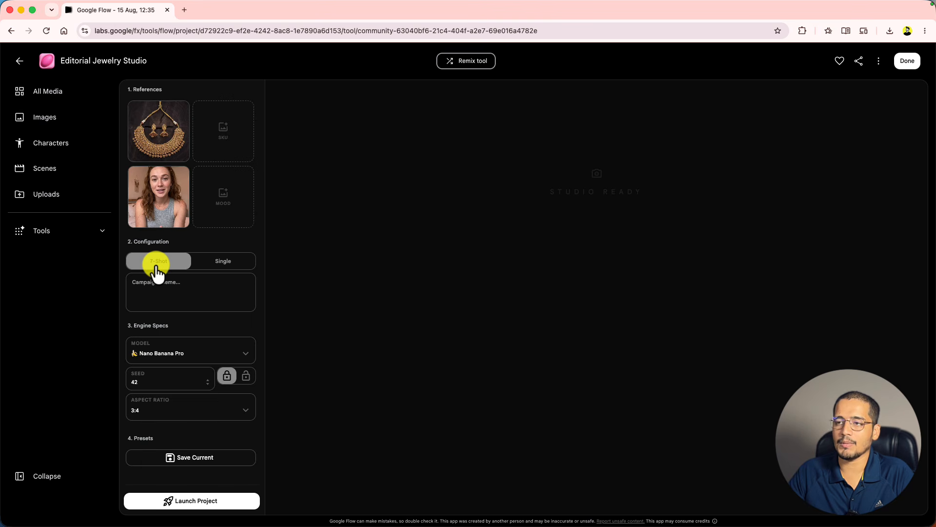
- Choose Single, Nano Banana 2, a locked seed and 1:1 aspect ratio, then launch the analysis
left_click(224, 265)
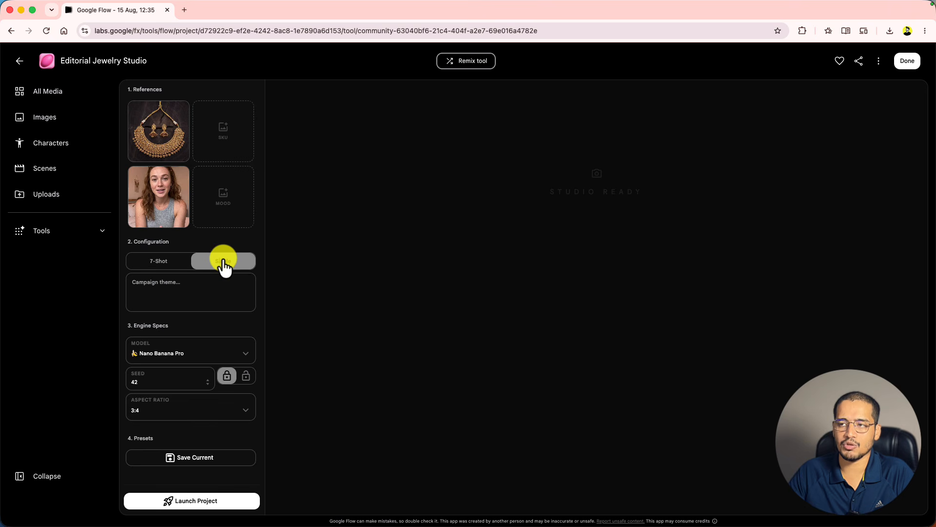
left_click(185, 284)
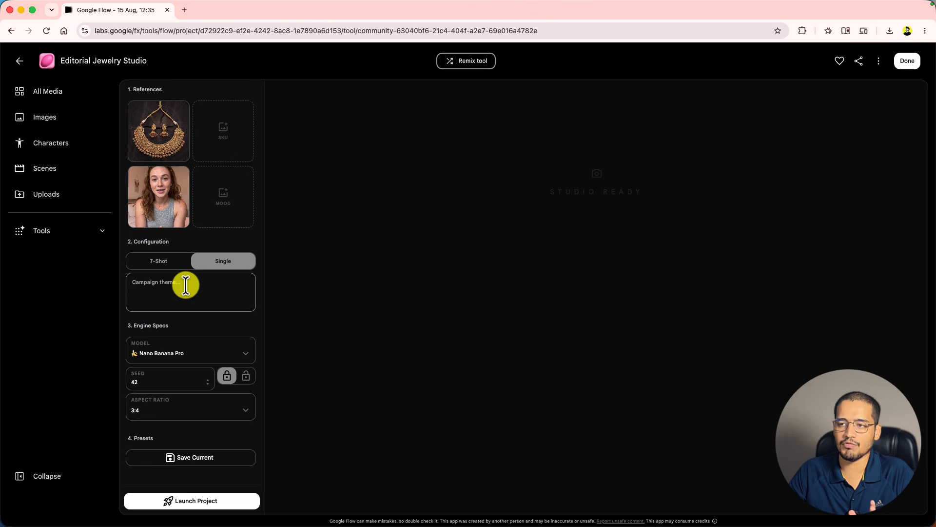
left_click(178, 355)
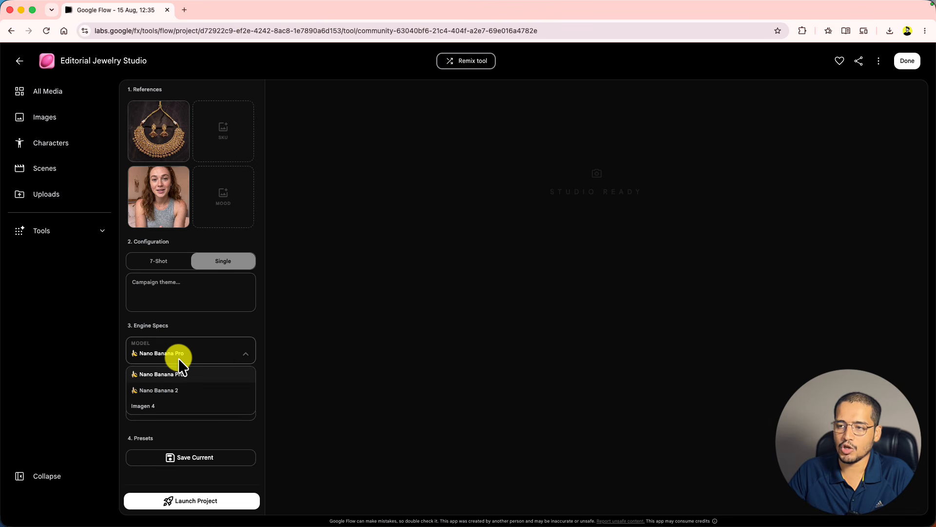
left_click(172, 391)
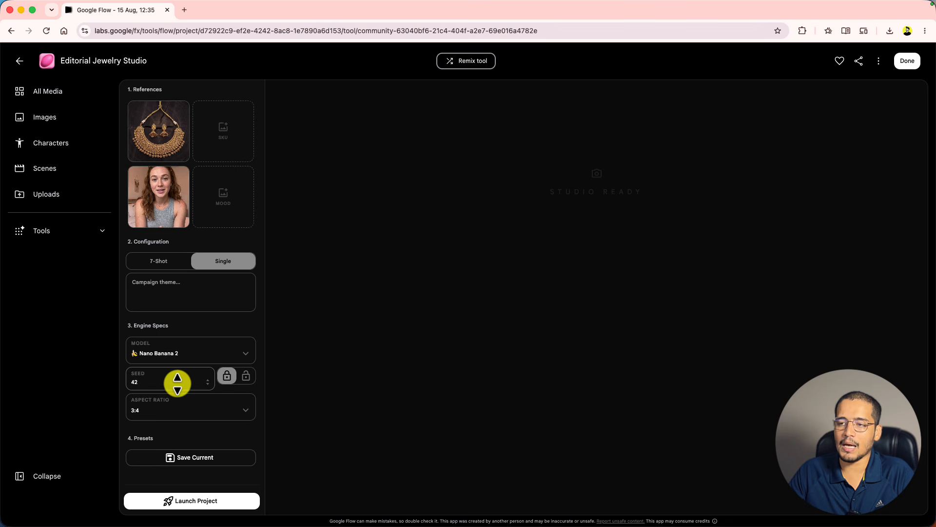
left_click(246, 382)
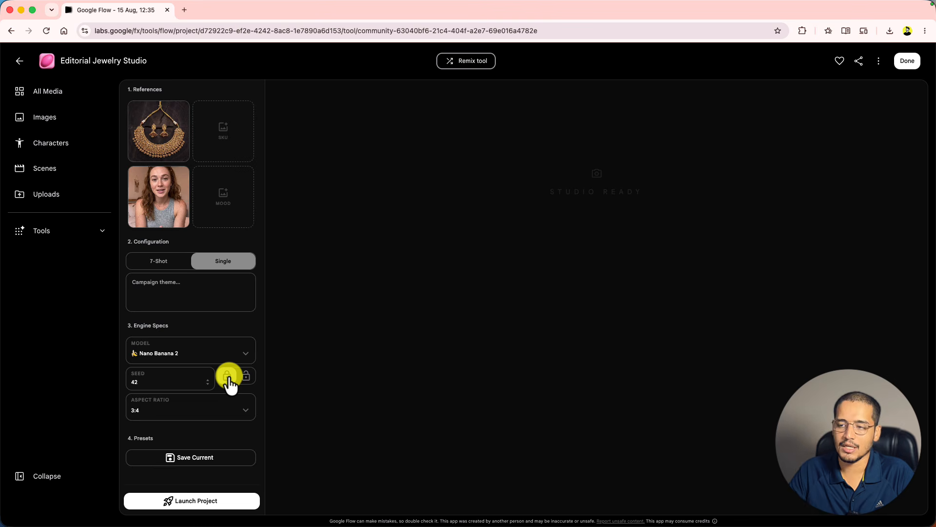
left_click(227, 376)
left_click(171, 409)
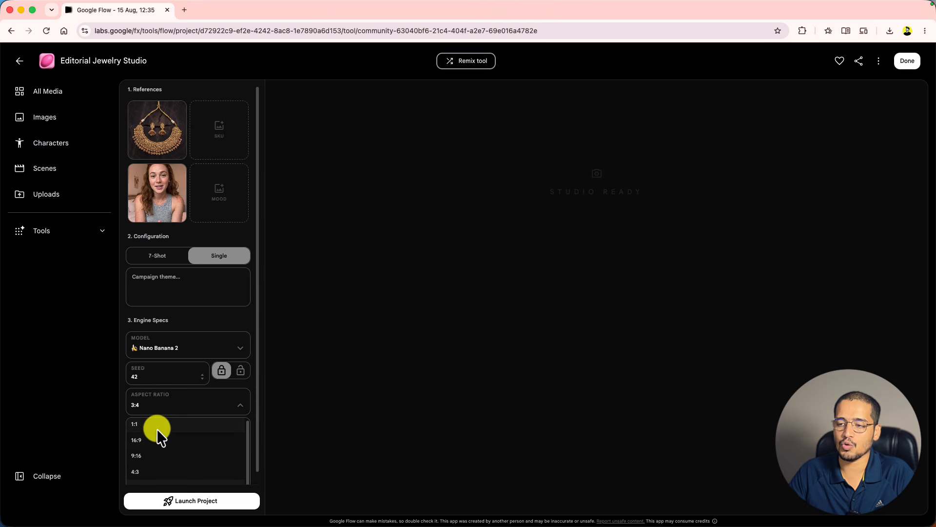
left_click(155, 425)
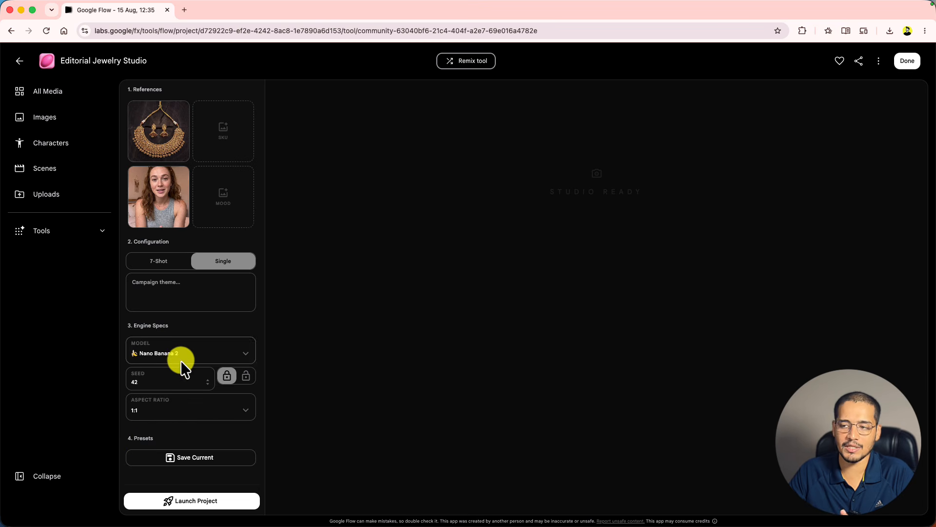
left_click(201, 504)
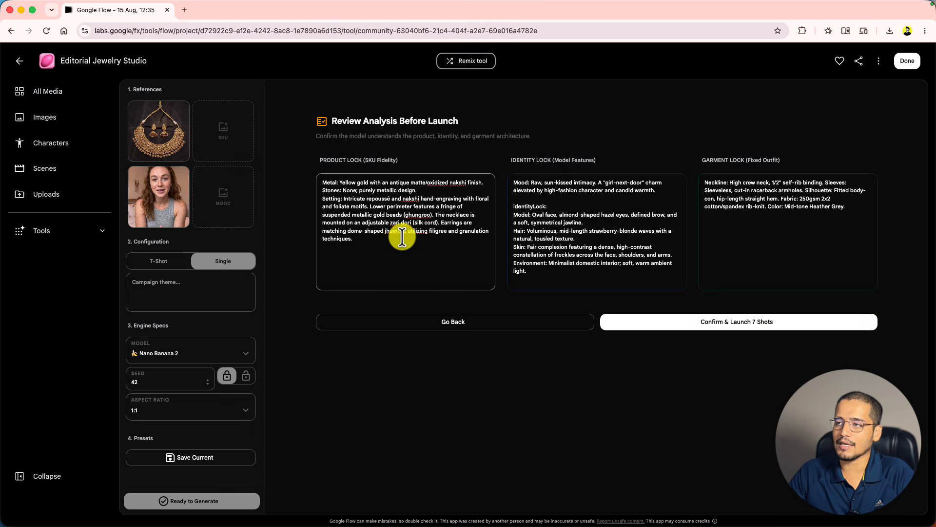
- Review the Identity Lock description and confirm to generate the necklace portrait
left_click(574, 247)
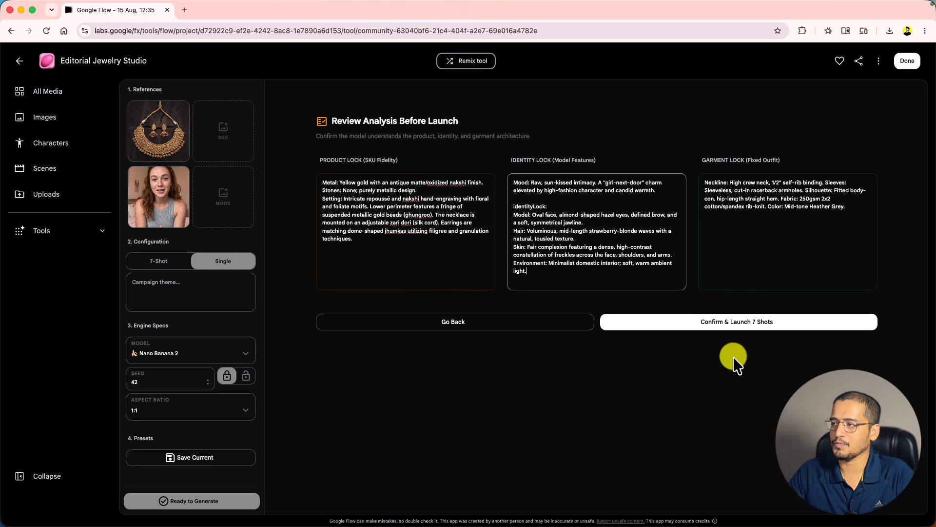
left_click(708, 322)
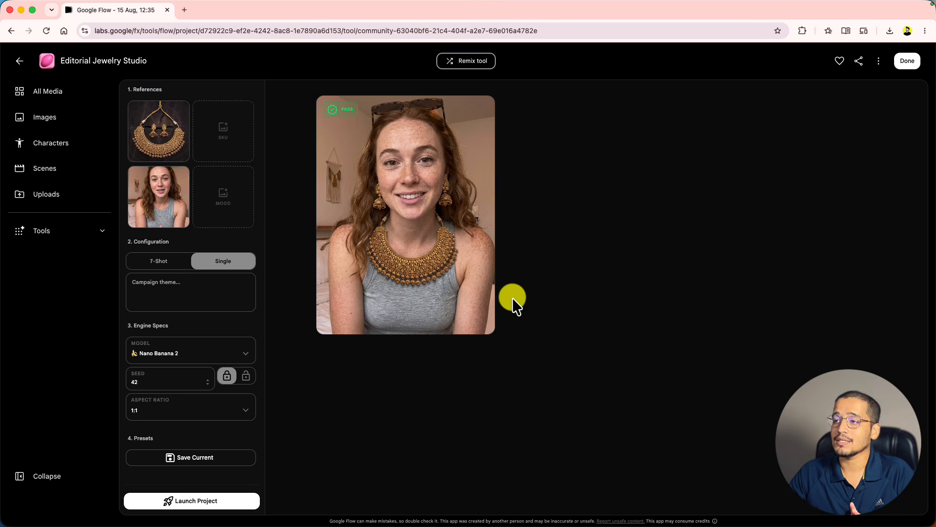
- Download the generated jewelry portrait to Downloads as shot_0
mouse_move(486, 234)
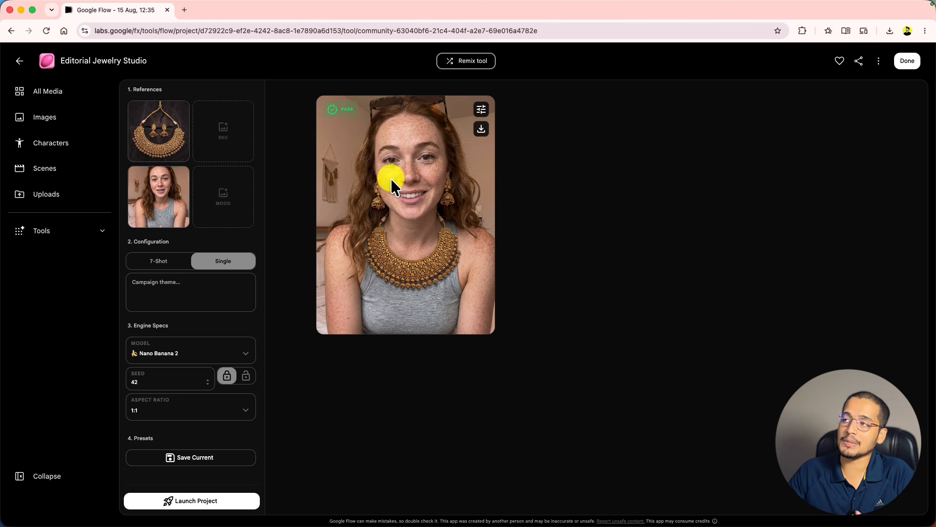
left_click(481, 110)
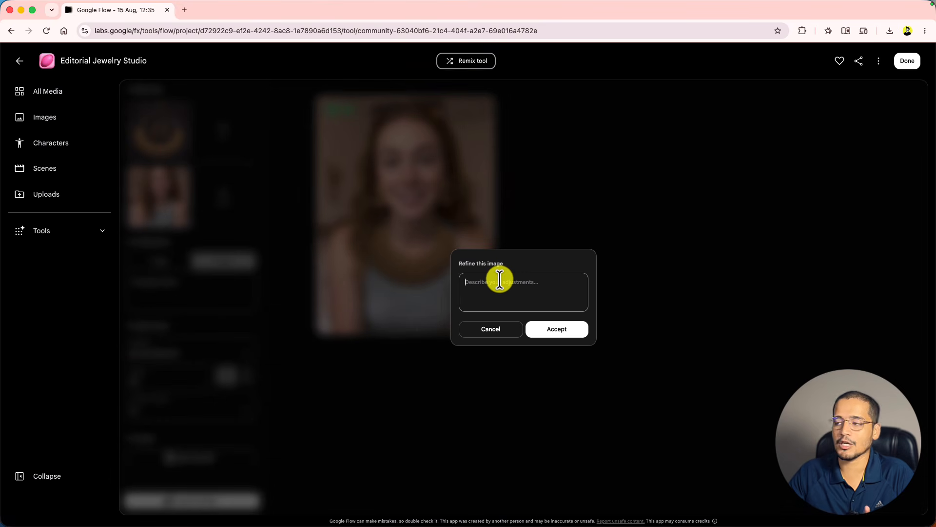
left_click(500, 328)
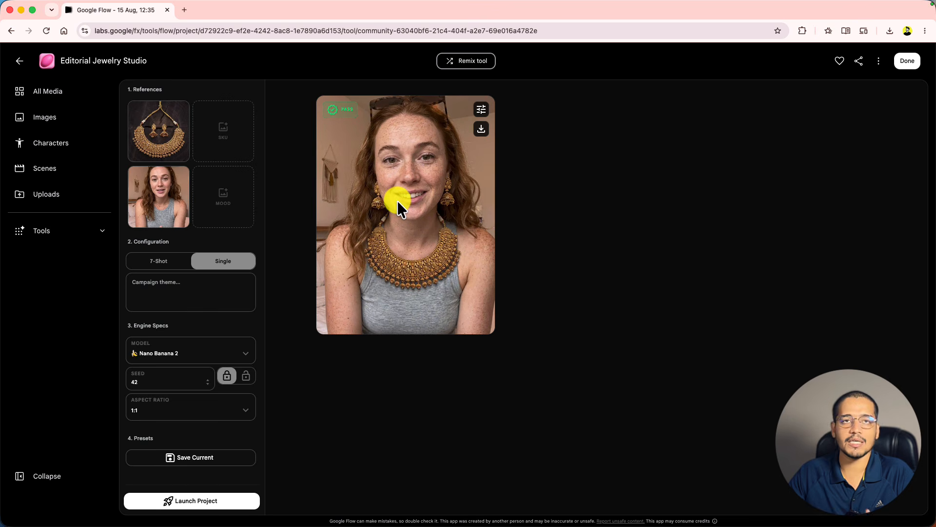
left_click(485, 132)
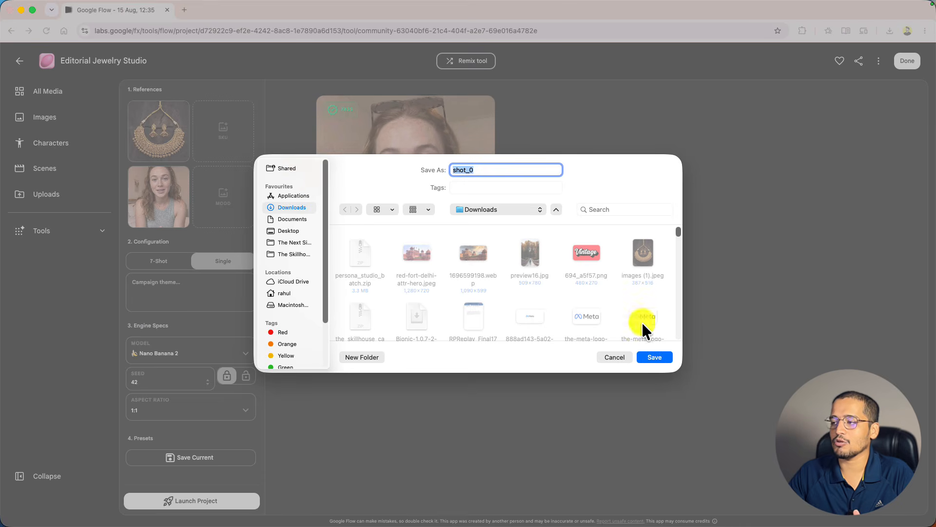
left_click(656, 357)
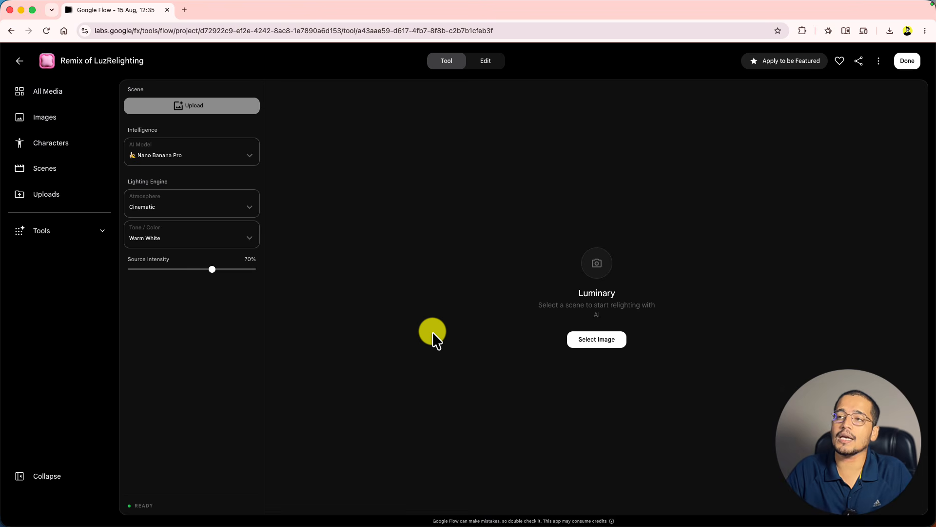
- Choose the mountain climber photo as the scene image to relight
left_click(202, 114)
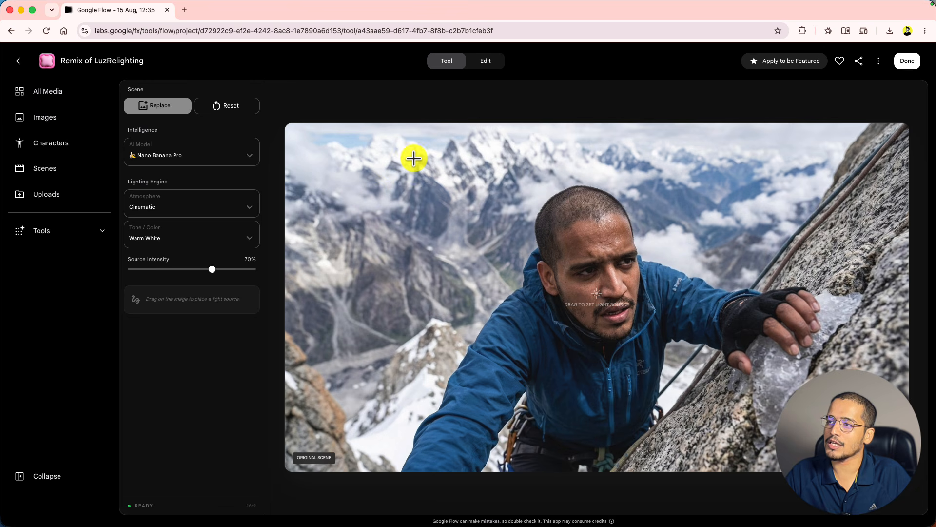
- Relight the climber photo from the upper-left sky with Cinematic atmosphere and Vibrant Pink tone
left_click_drag(412, 149, 504, 281)
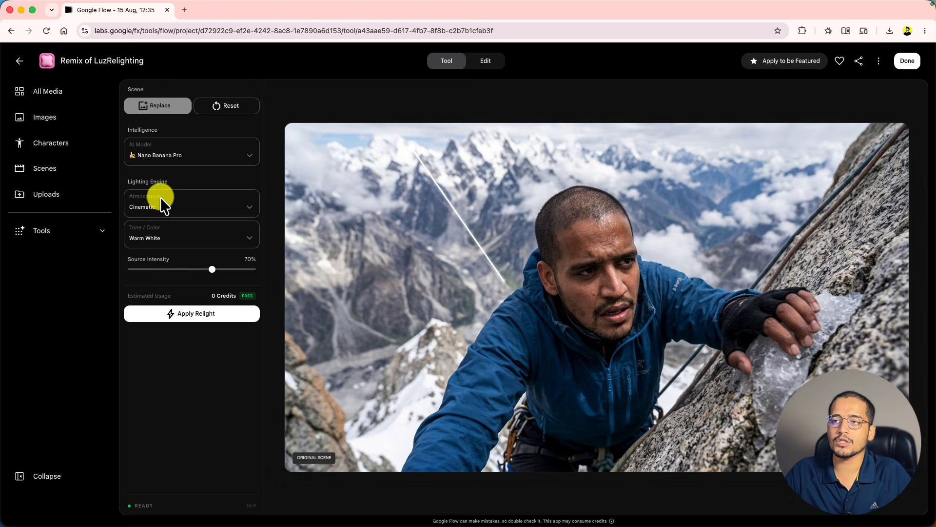
left_click(206, 210)
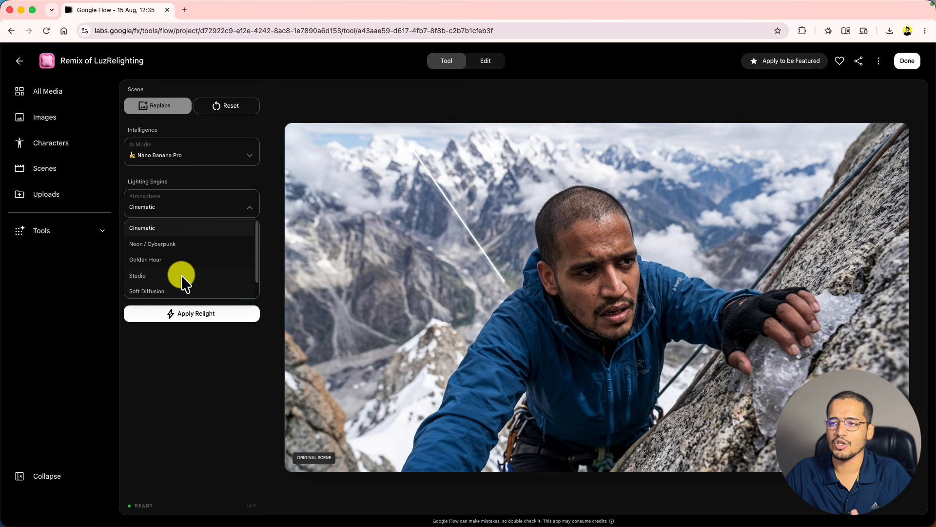
left_click(168, 232)
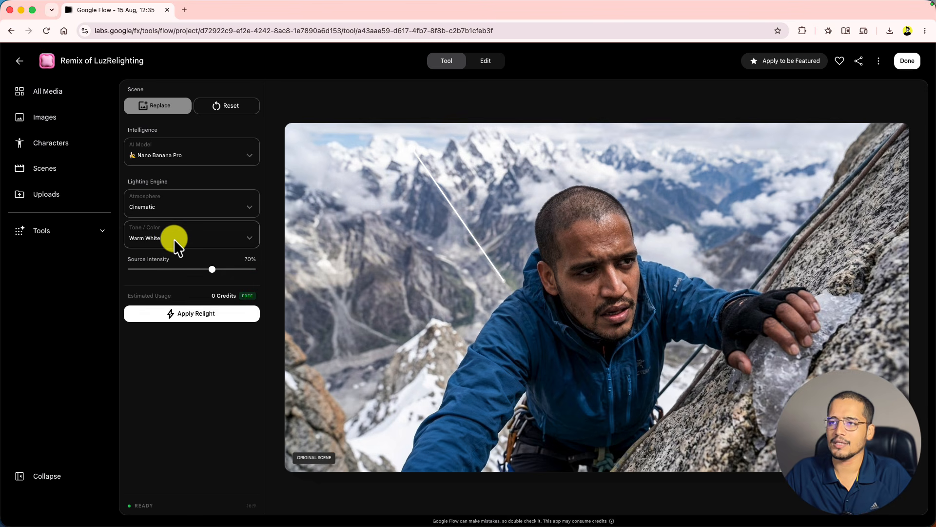
left_click(173, 238)
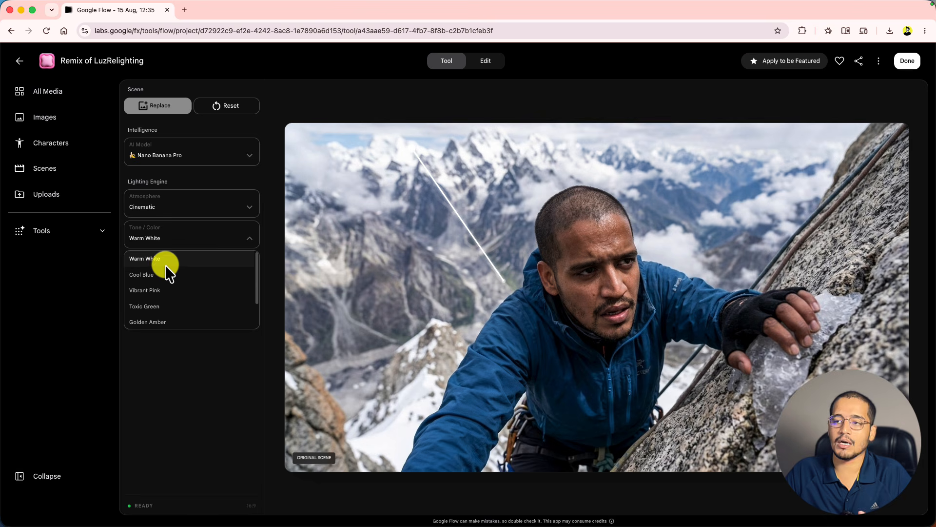
left_click(166, 292)
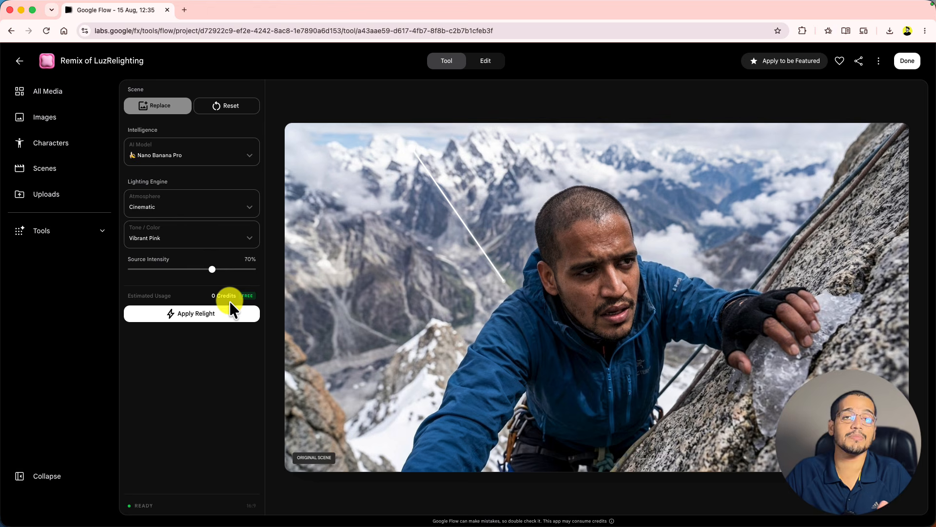
left_click(206, 314)
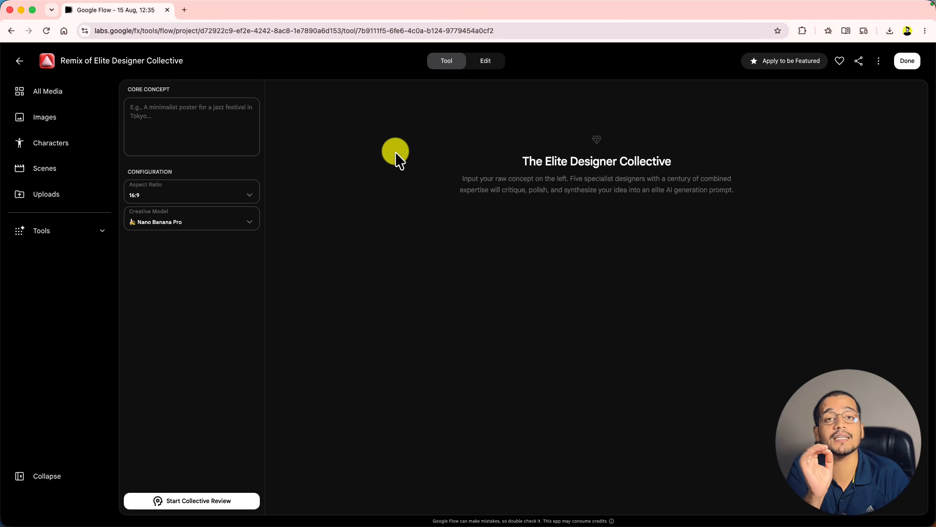
- Paste the cinematic close-up climbing-school poster concept into the empty Core Concept field
left_click(202, 123)
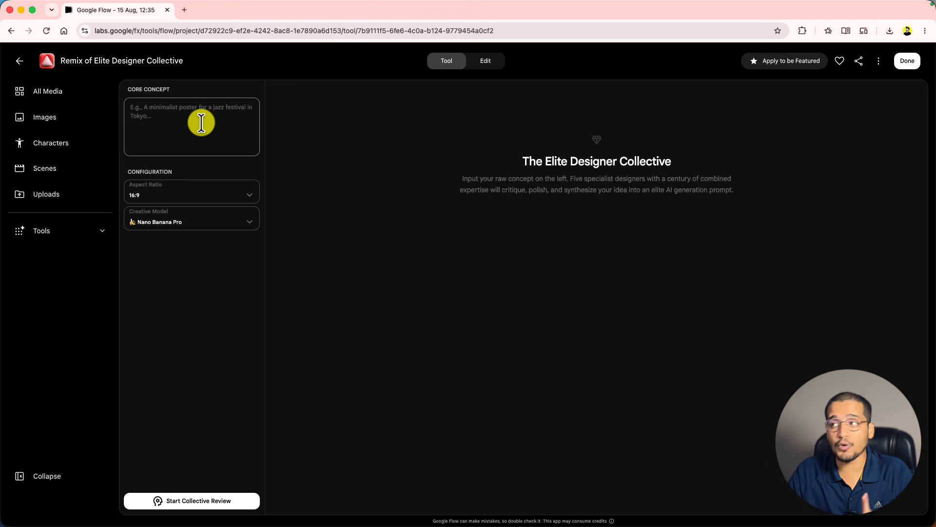
left_click_drag(569, 179, 642, 184)
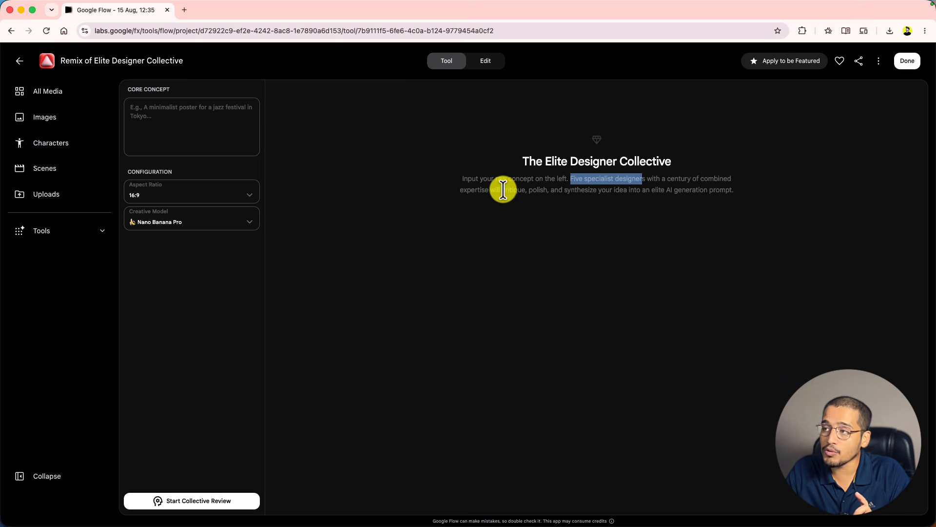
left_click_drag(502, 191, 590, 189)
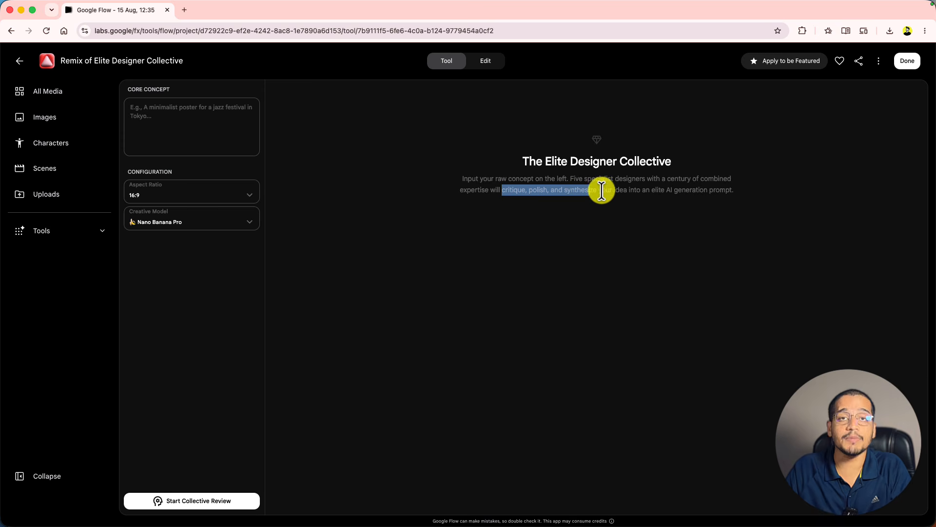
left_click_drag(667, 190, 726, 190)
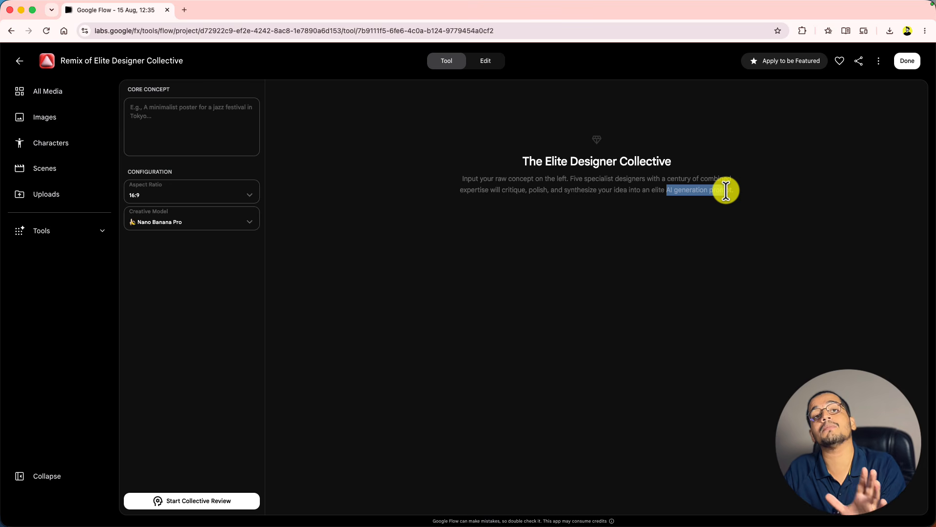
left_click(197, 112)
type("A cinematic close up shot of a man climbing mountain on a poster for mountain climbing school")
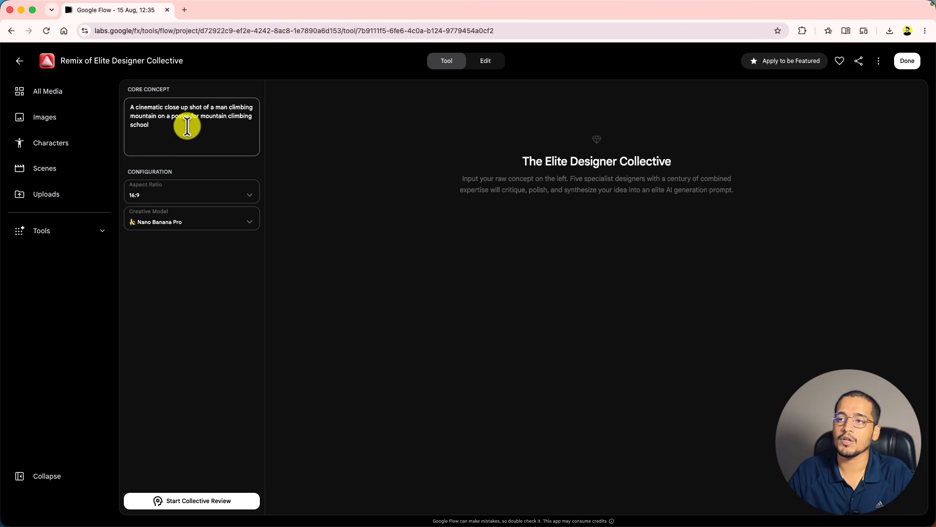
- Set aspect ratio to 9:16 and model to Nano Banana 2, then start the collective review
left_click(176, 192)
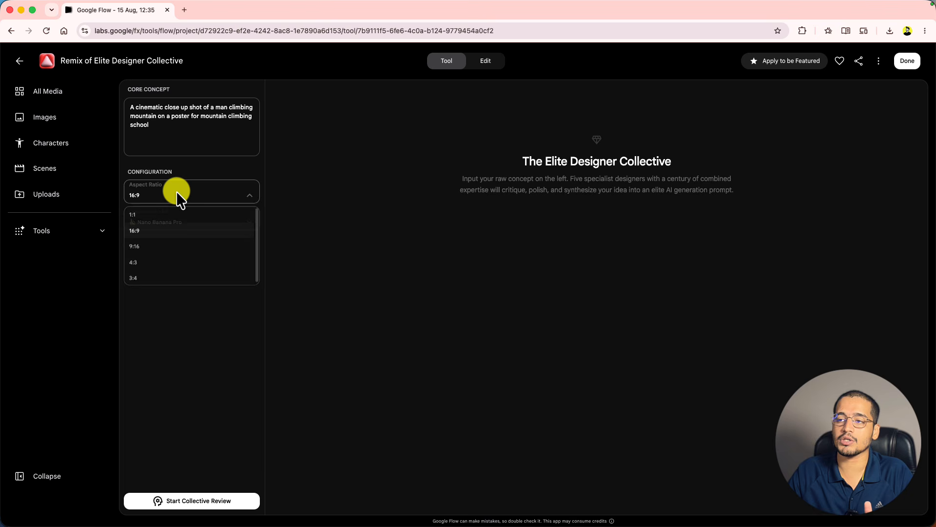
left_click(169, 245)
left_click(172, 221)
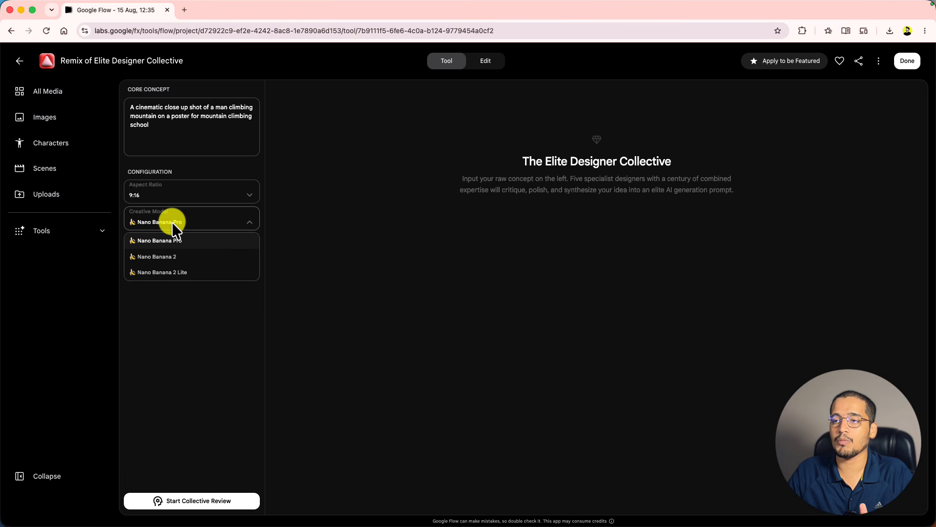
left_click(180, 256)
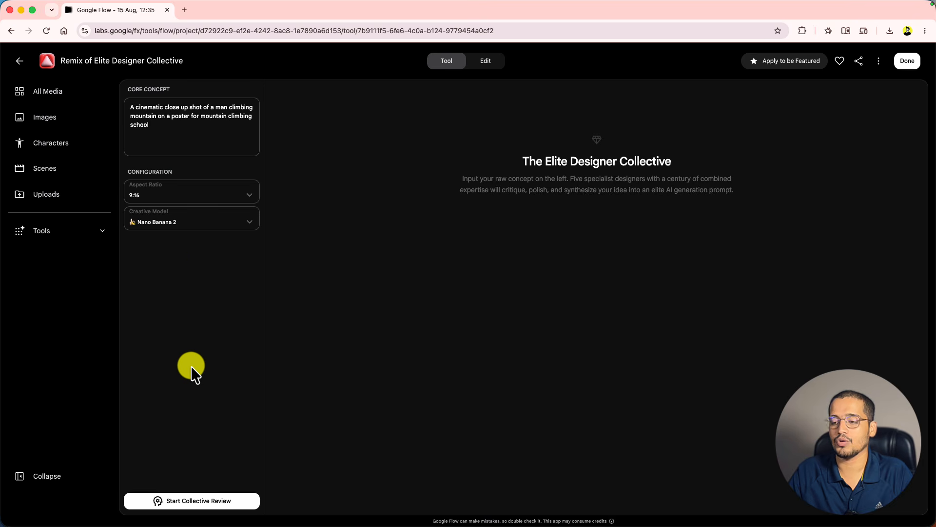
left_click(197, 505)
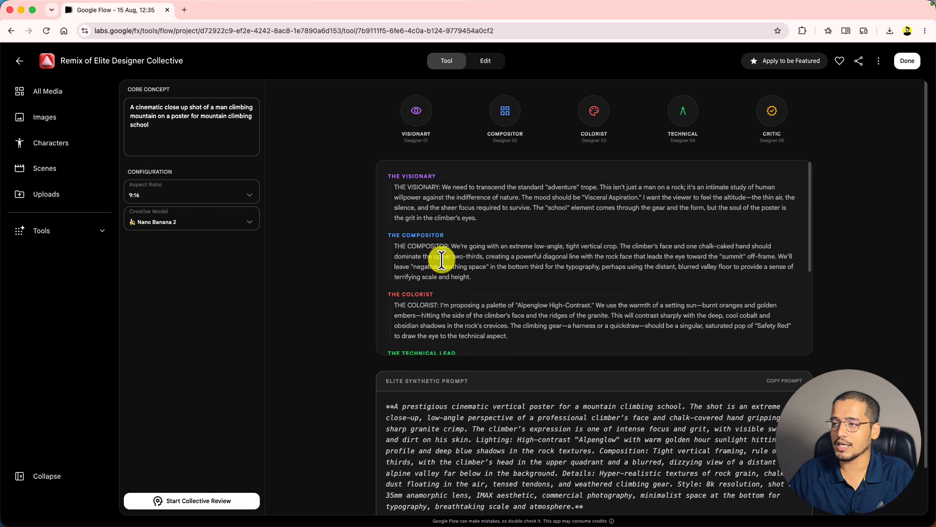
- Scroll through the designer debate to Consensus Reached and select the Elite Synthetic Prompt text
scroll(441, 260, "down", 3)
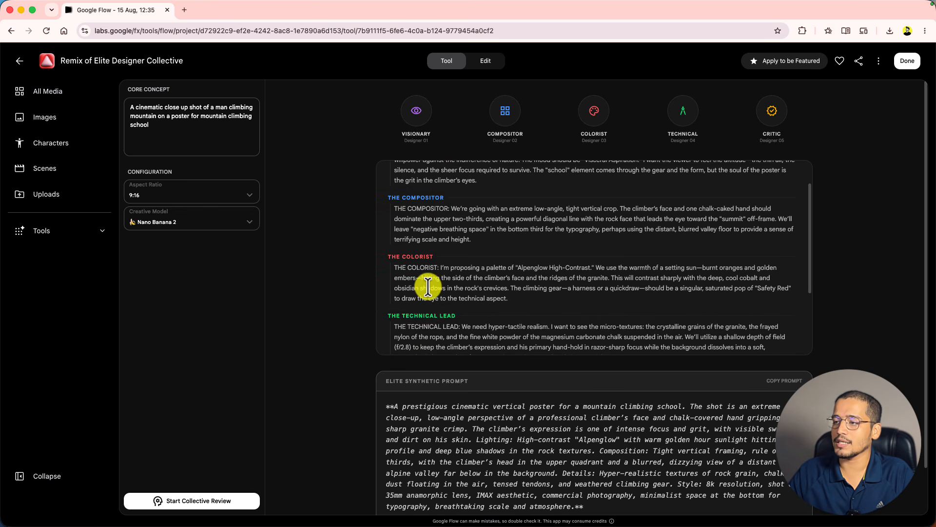
scroll(540, 292, "down", 5)
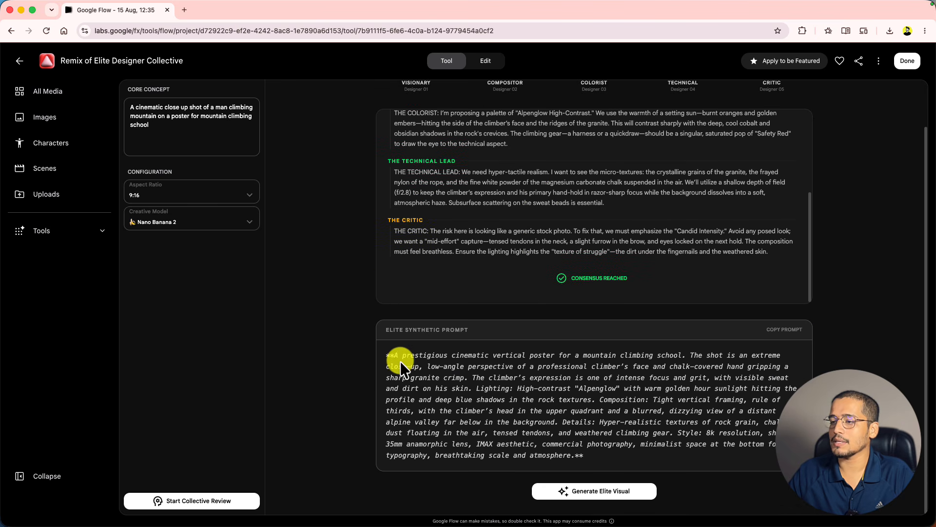
left_click_drag(394, 355, 595, 458)
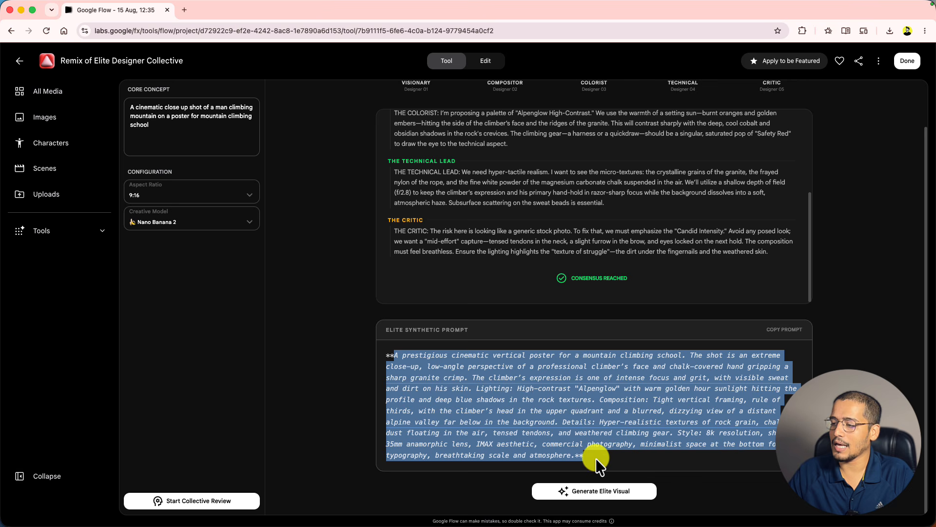
- Generate the climbing poster from the Elite Synthetic Prompt and scroll to view it
left_click(609, 494)
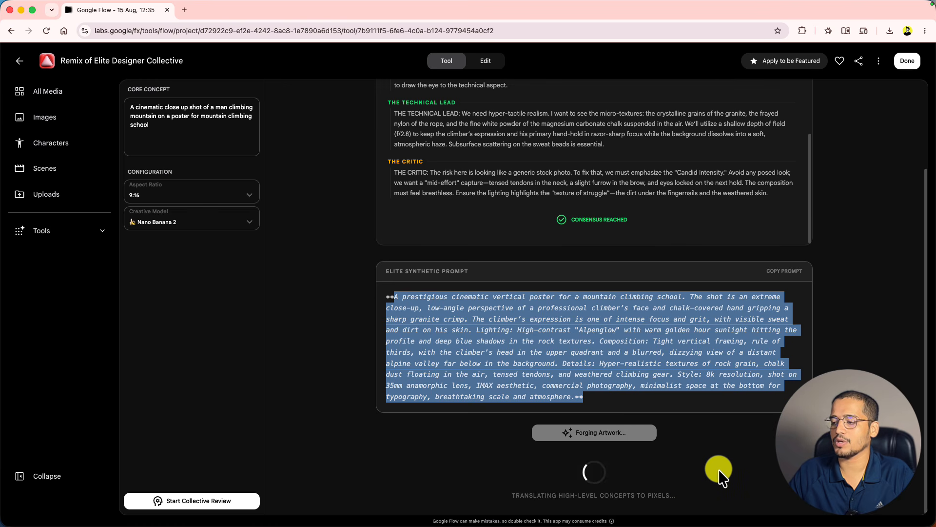
scroll(678, 401, "down", 8)
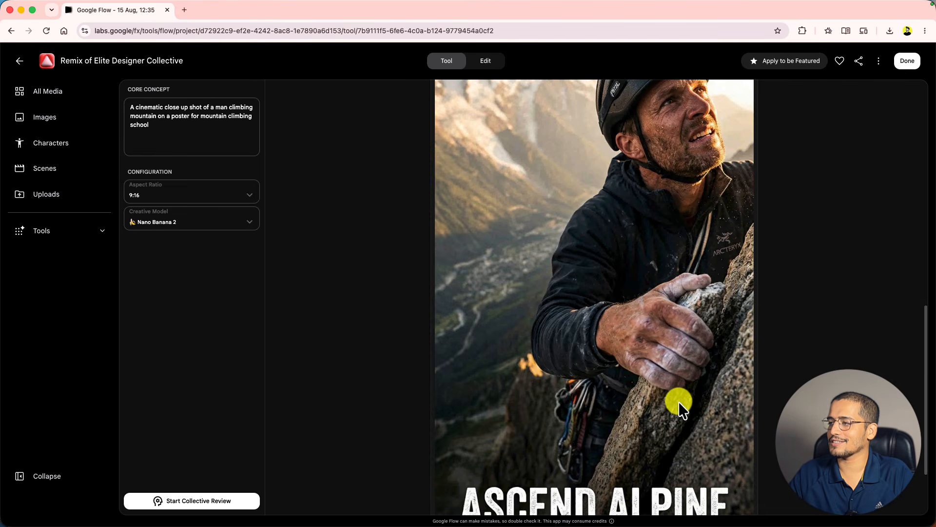
scroll(678, 401, "up", 2)
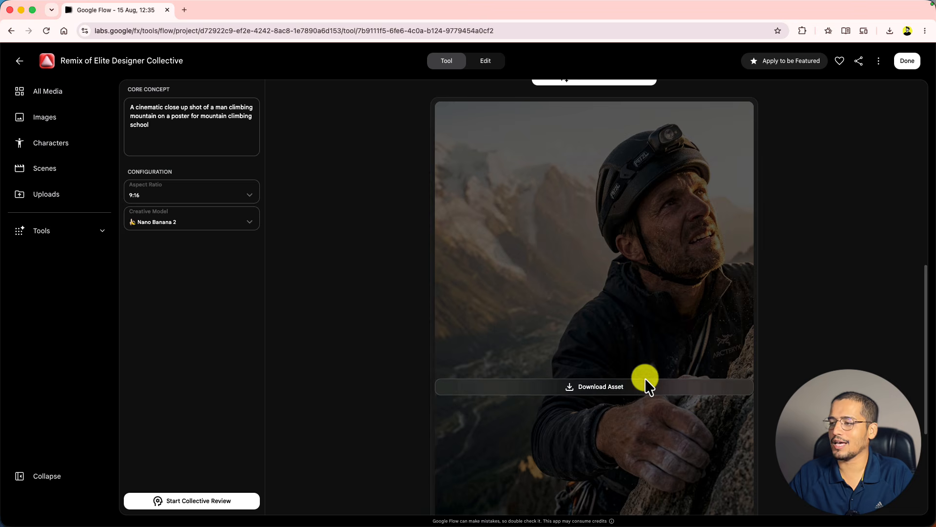
scroll(659, 426, "down", 5)
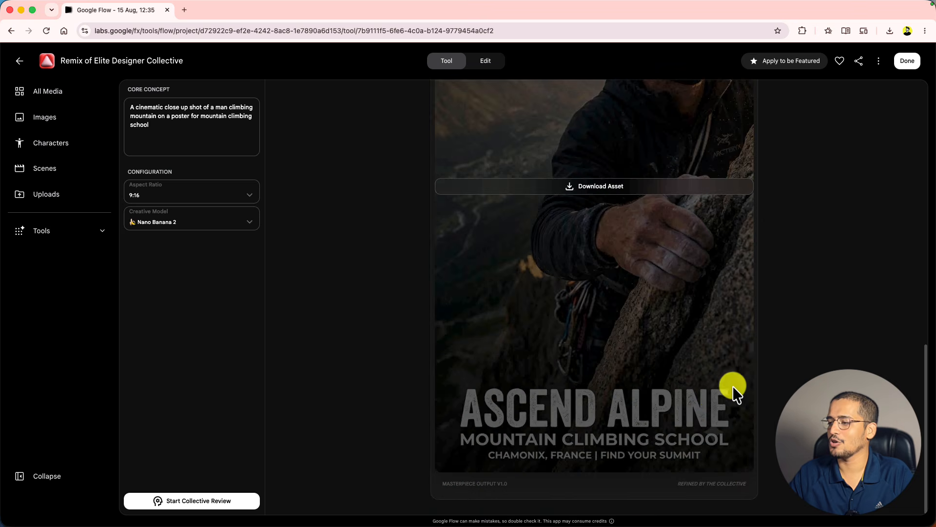
- Review the concept text and scroll to the poster's ASCEND ALPINE Mountain Climbing School title
left_click(192, 119)
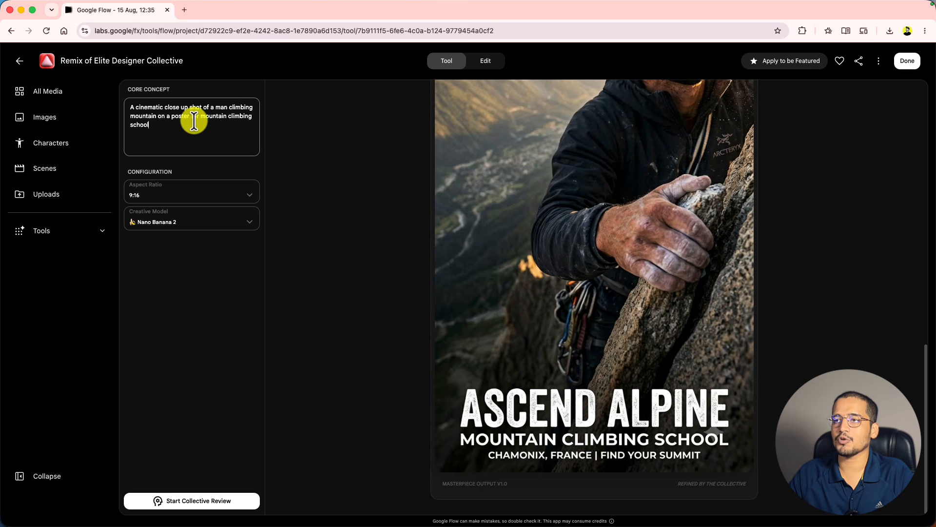
key("ctrl+a")
scroll(806, 277, "up", 2)
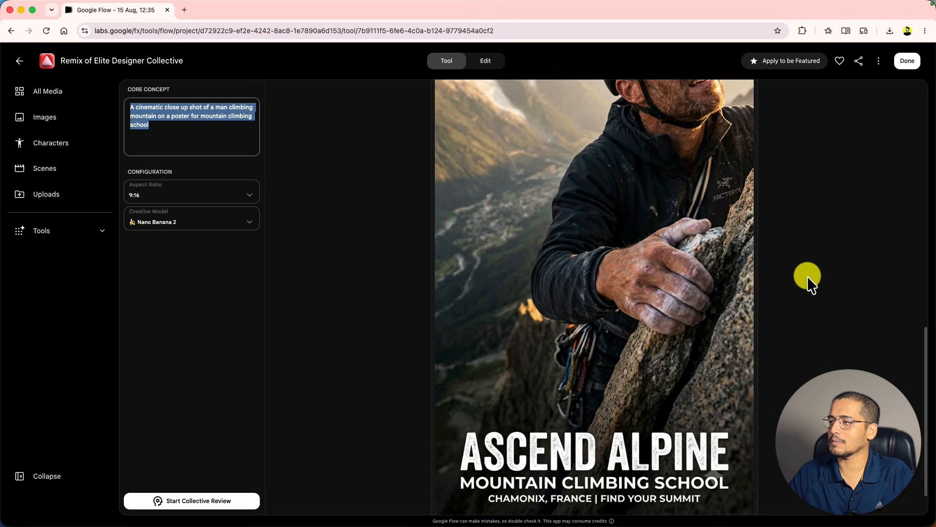
left_click(202, 135)
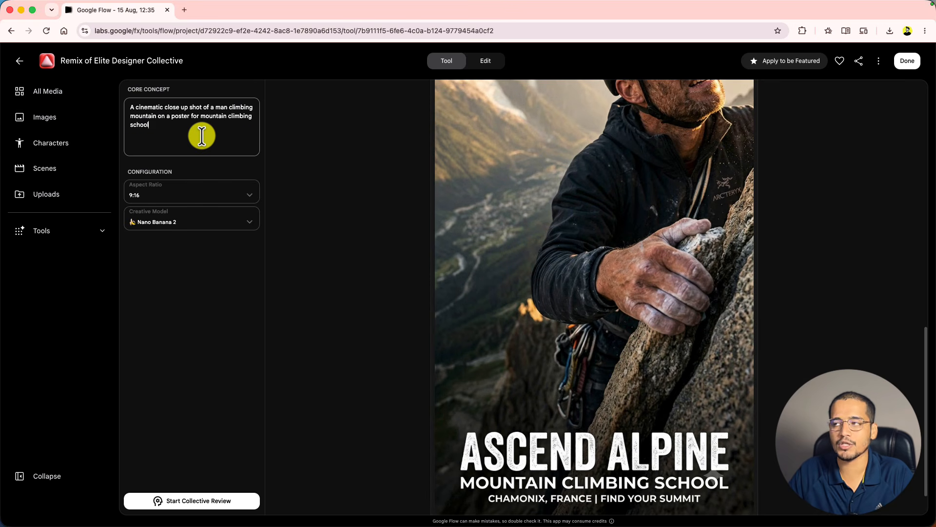
scroll(399, 183, "up", 8)
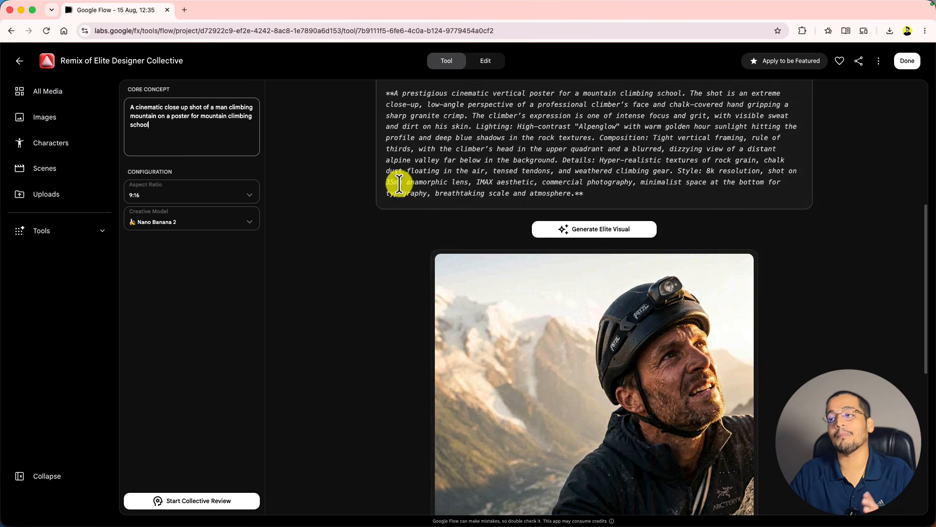
scroll(342, 278, "down", 4)
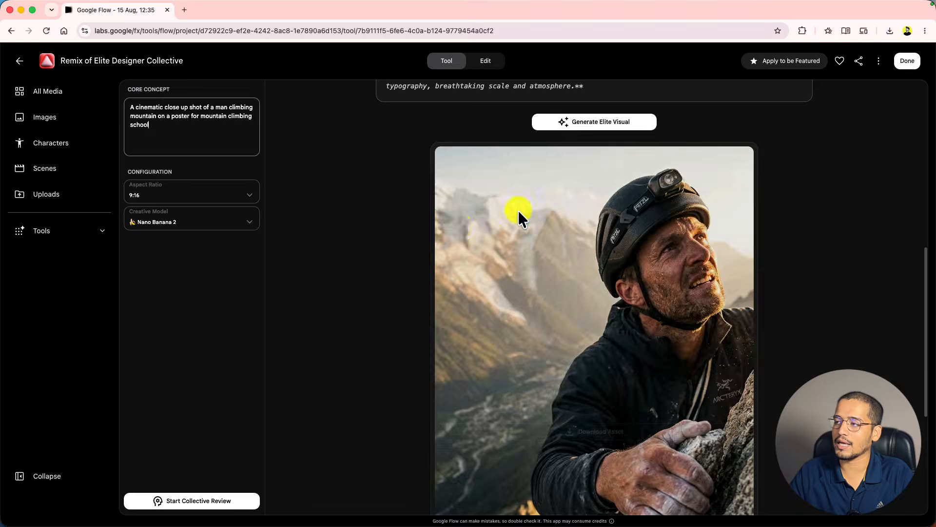
scroll(806, 335, "down", 5)
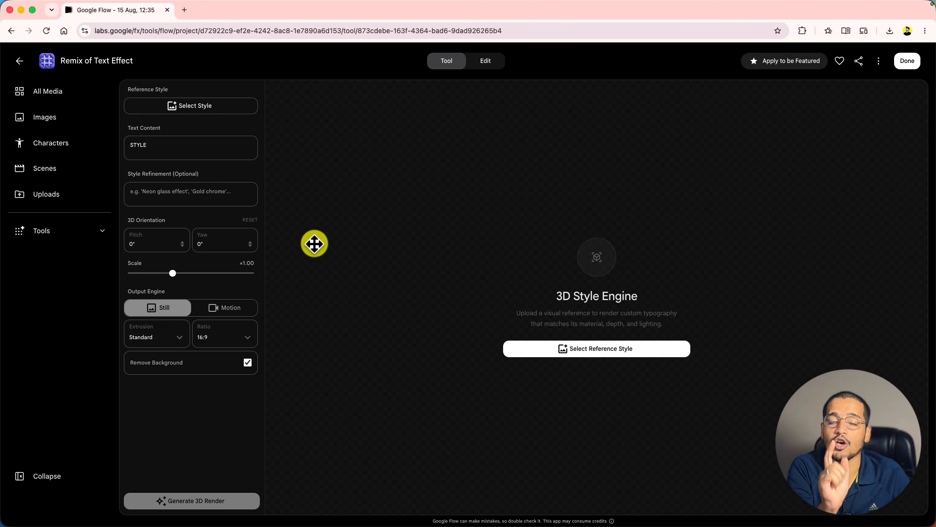
- Load the Vintage image as the reference style and replace STYLE with the person's name
left_click(226, 109)
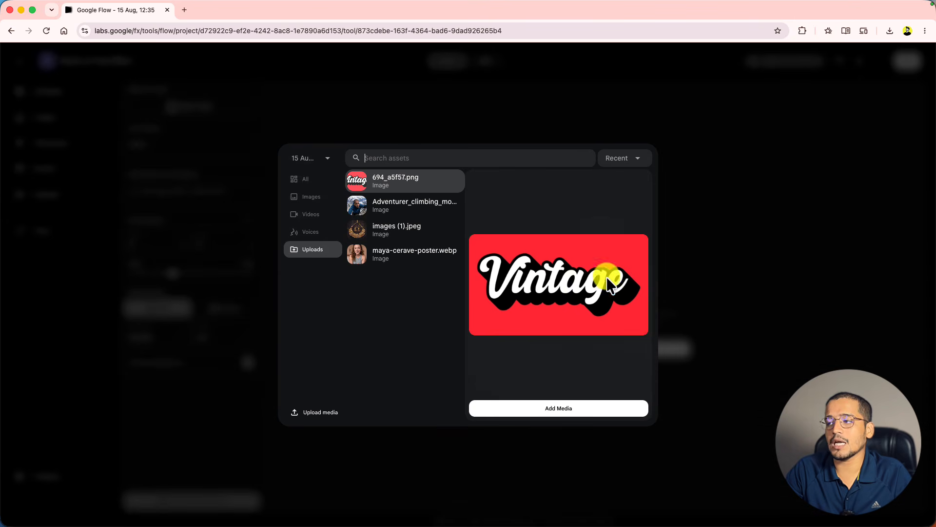
left_click(569, 405)
double_click(182, 204)
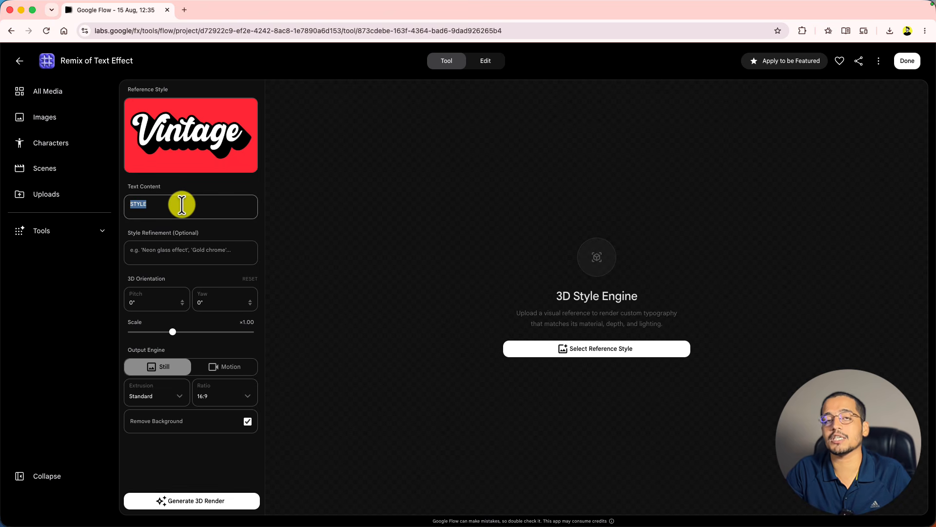
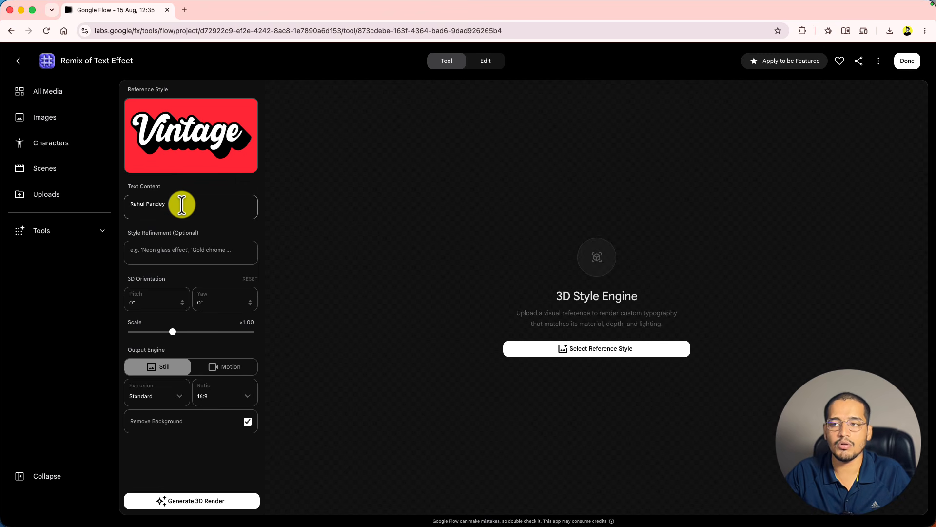
- Set the text scale to ×1.09 and Massive extrusion, keeping the 16:9 ratio
left_click(199, 252)
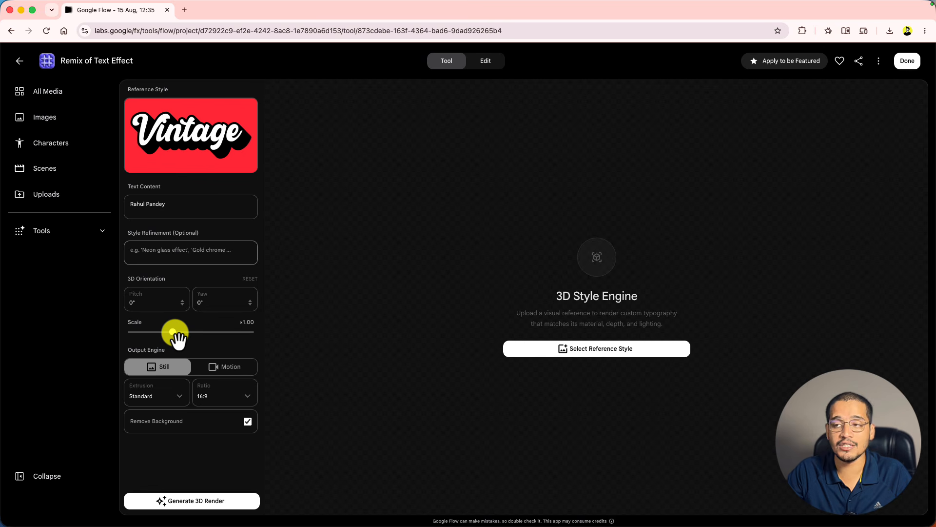
mouse_move(173, 331)
left_mouse_down()
mouse_move(203, 328)
mouse_move(177, 333)
left_mouse_up()
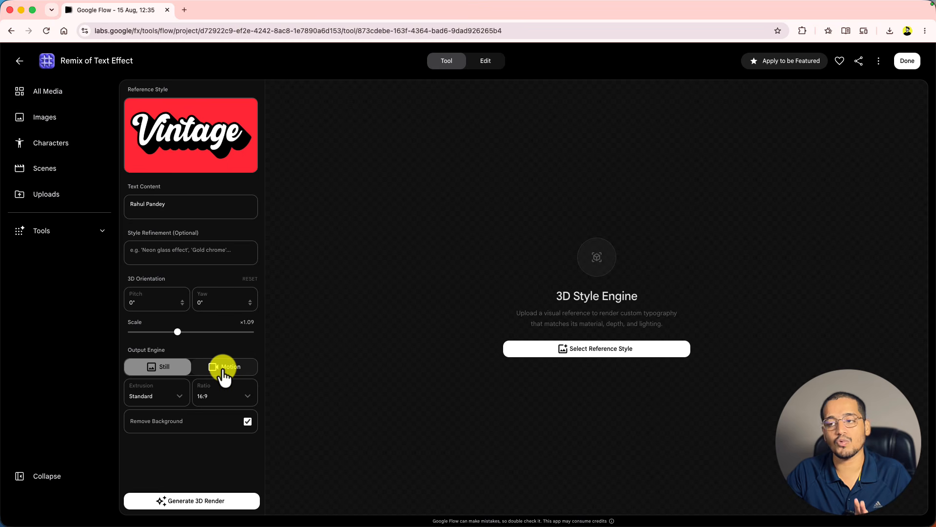
left_click(173, 390)
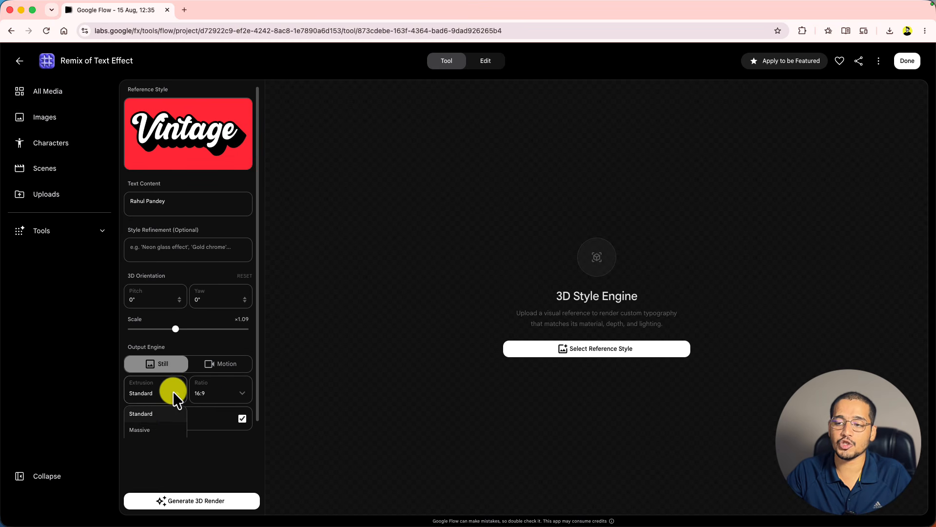
scroll(152, 425, "down", 1)
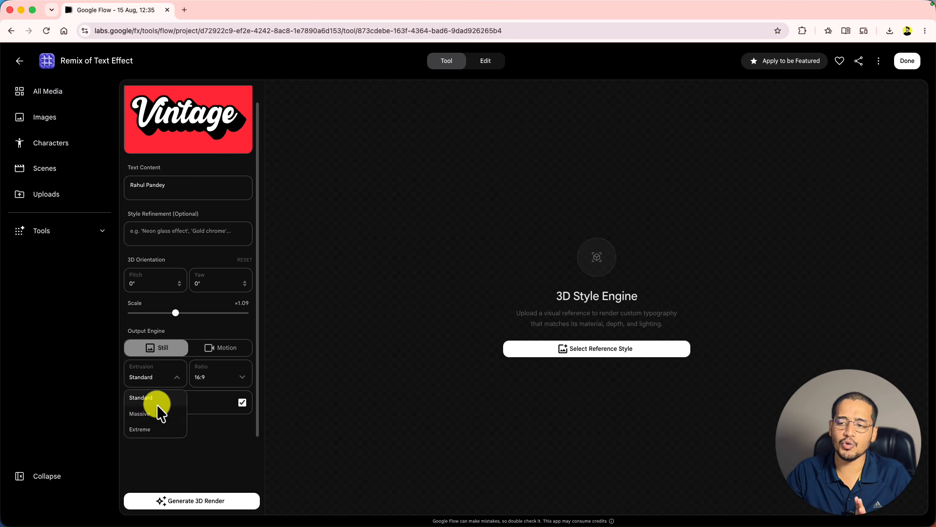
left_click(154, 412)
left_click(210, 396)
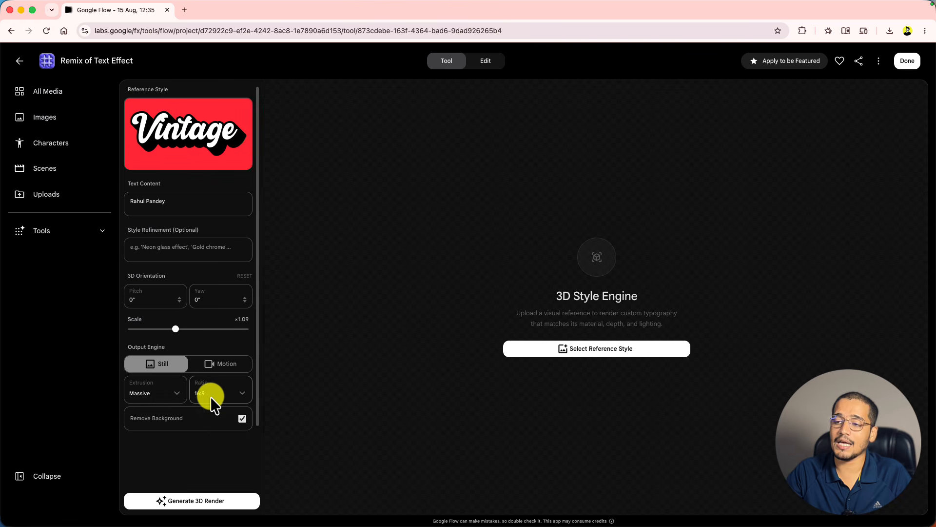
scroll(209, 415, "down", 1)
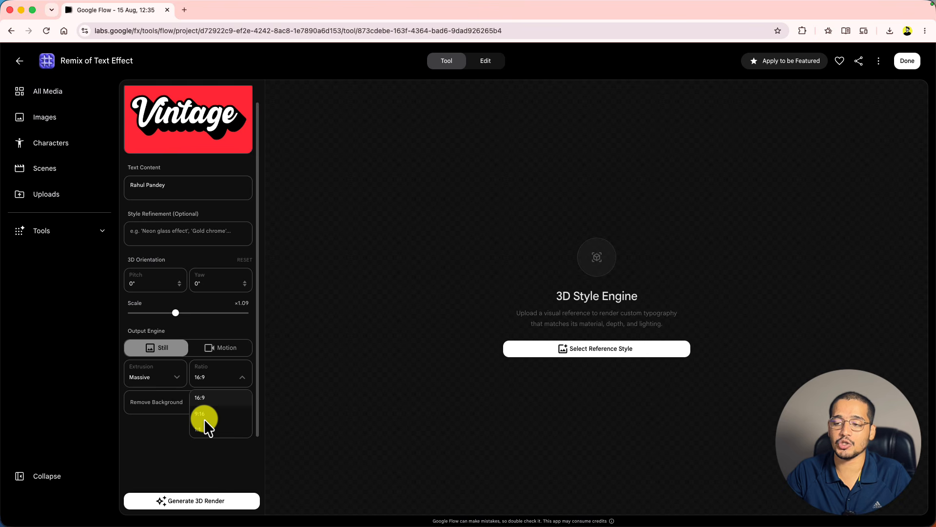
left_click(164, 432)
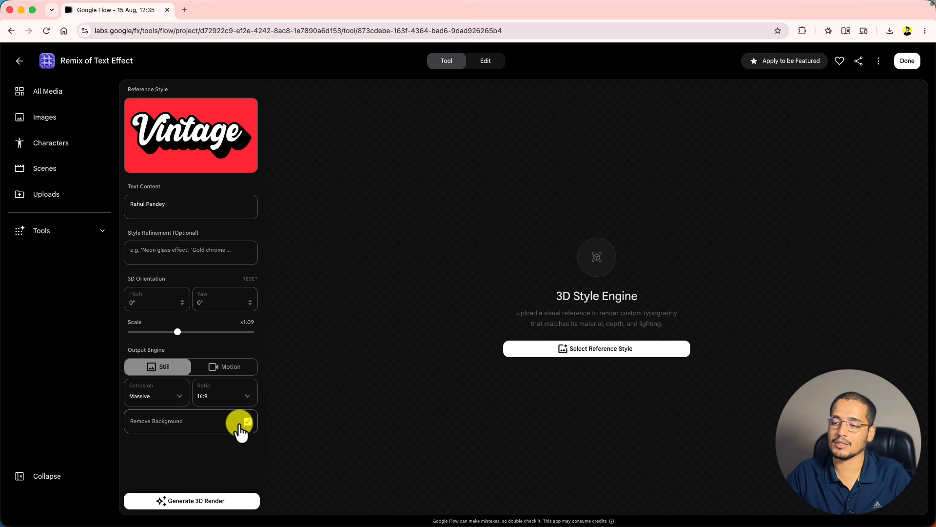
- Render the name in 3D, re-render with background kept and Standard extrusion, then choose Motion
left_click(208, 502)
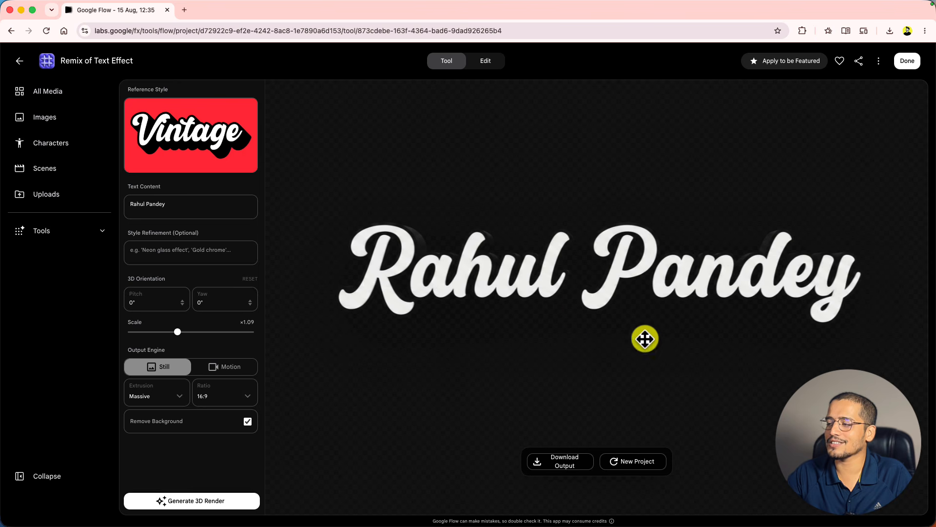
mouse_move(180, 142)
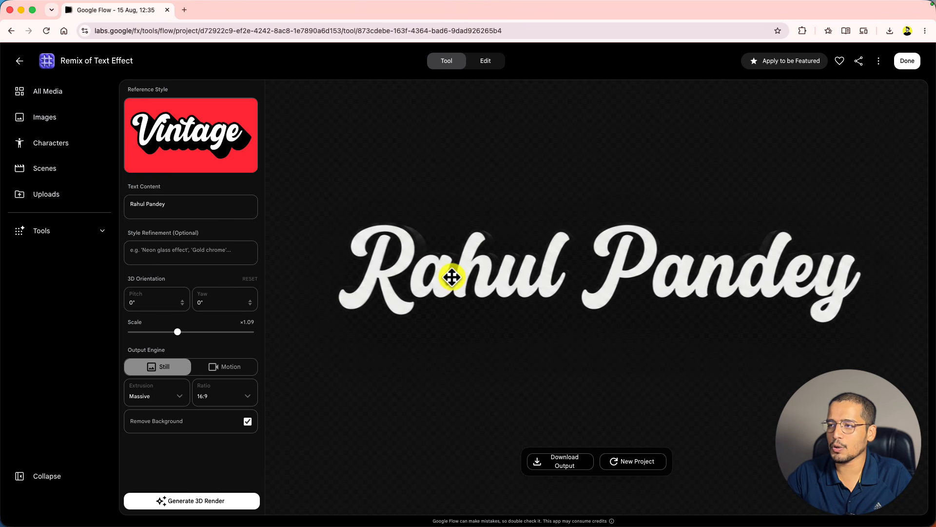
left_click(247, 422)
left_click(165, 398)
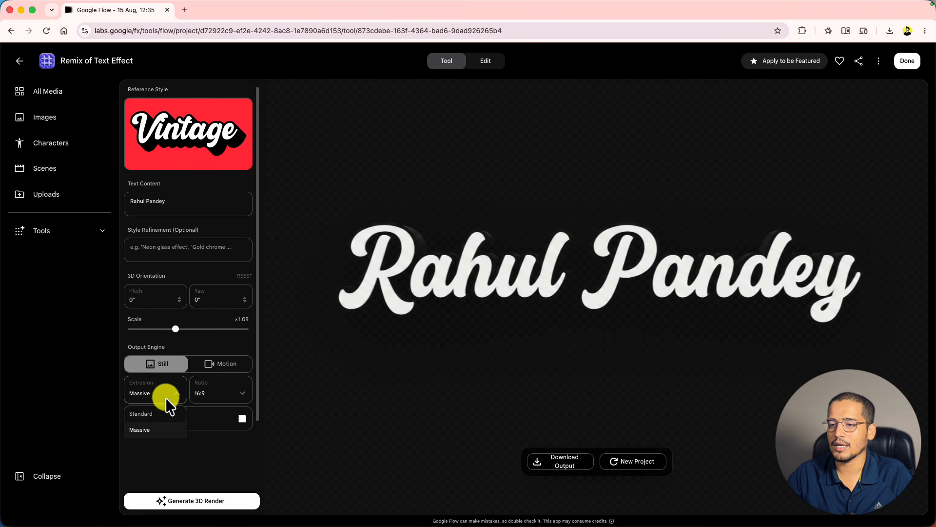
left_click(162, 413)
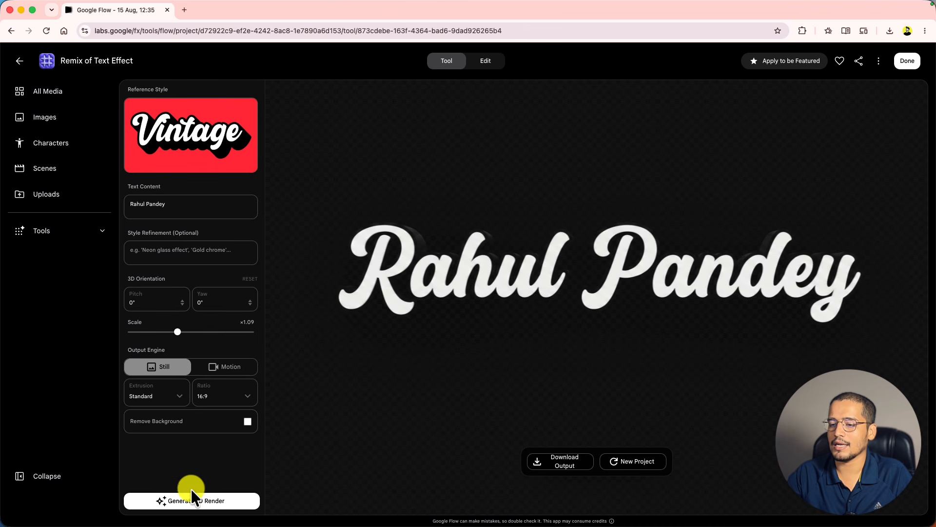
left_click(195, 501)
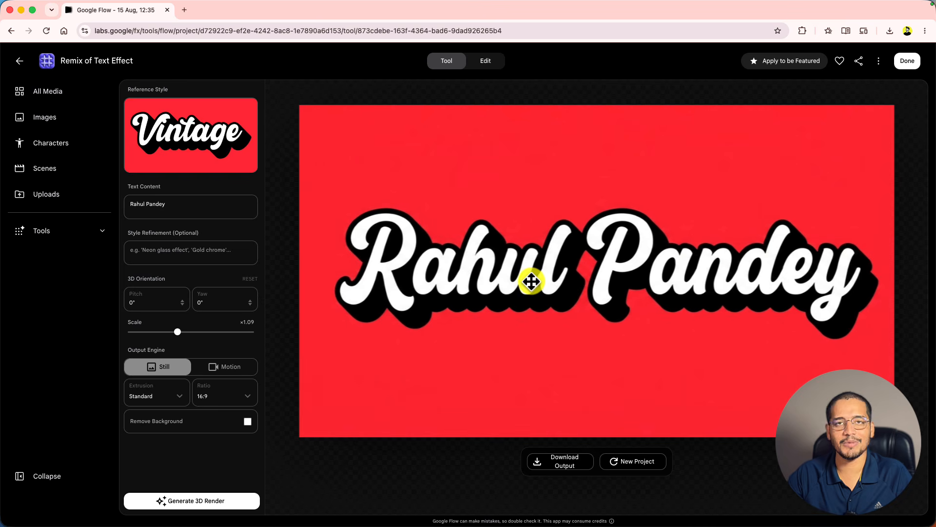
left_click(231, 368)
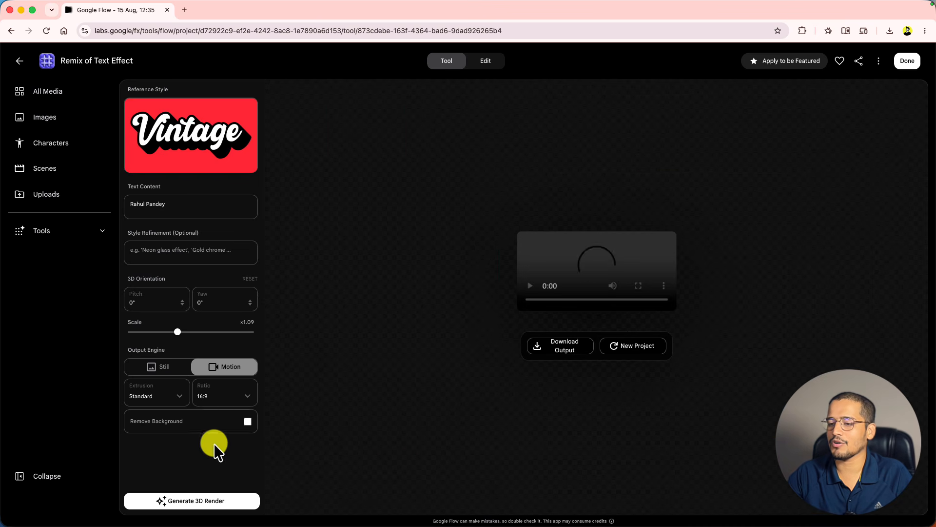
- Generate the animated 3D video of the name with Motion output selected
left_click(207, 502)
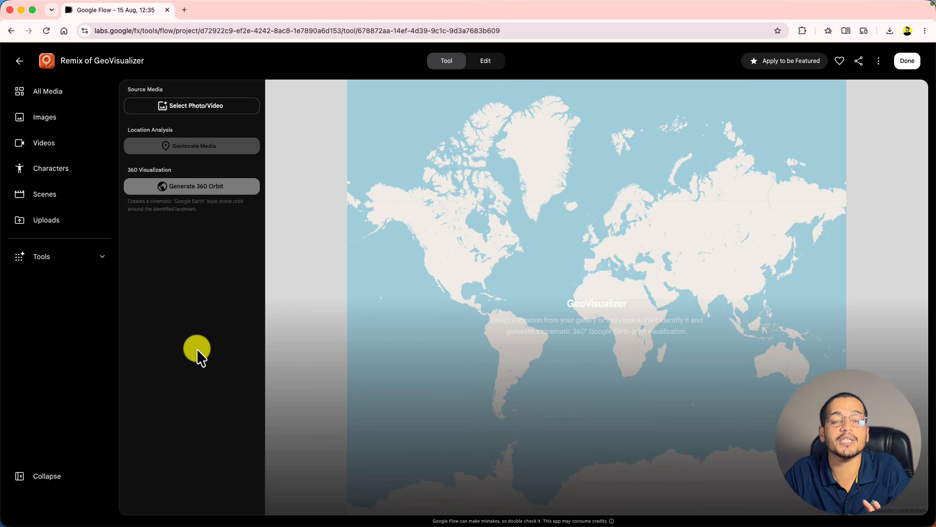
- Geolocate the forest photo as Crystal Falls Bridge, generate its 360° orbit, then choose another photo
left_click(208, 116)
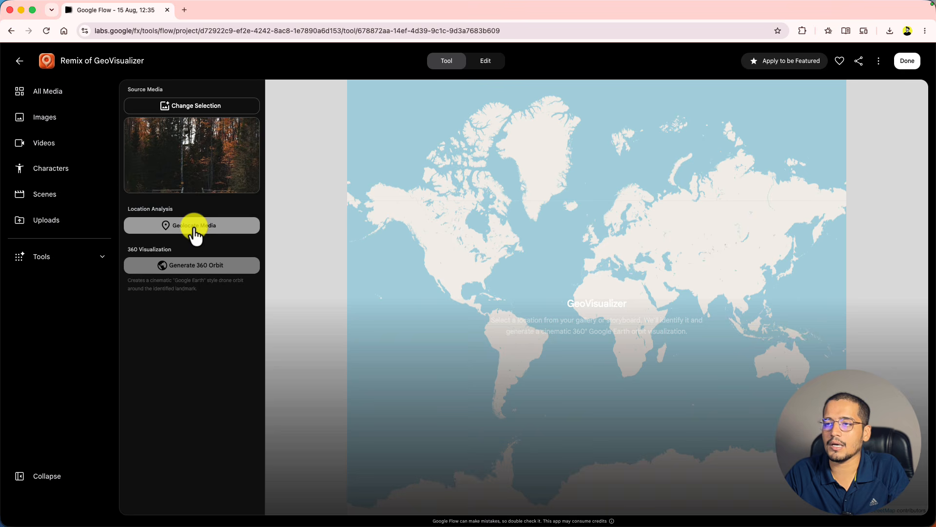
left_click(195, 229)
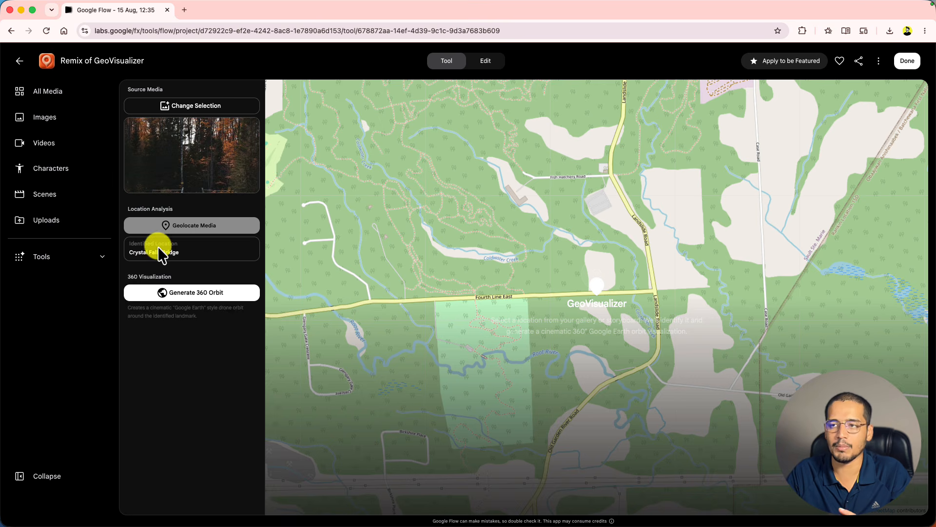
left_click(187, 294)
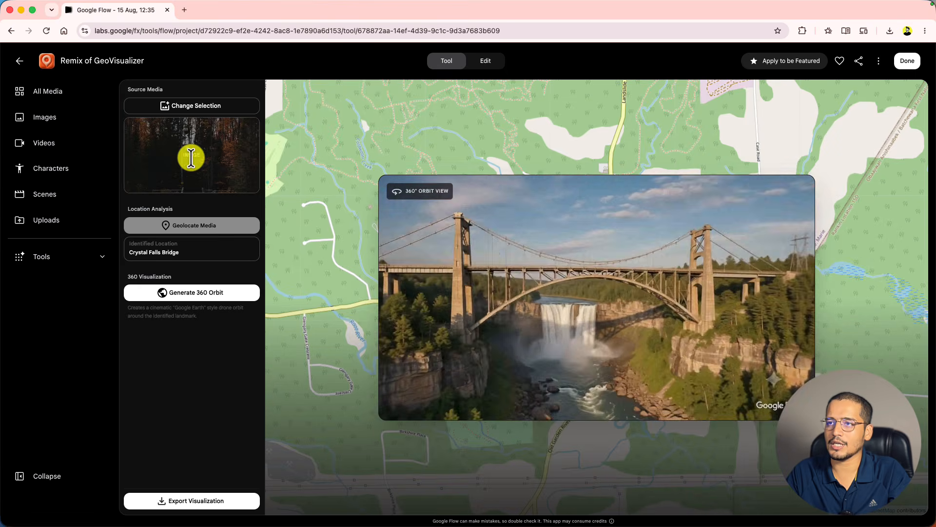
left_click(201, 108)
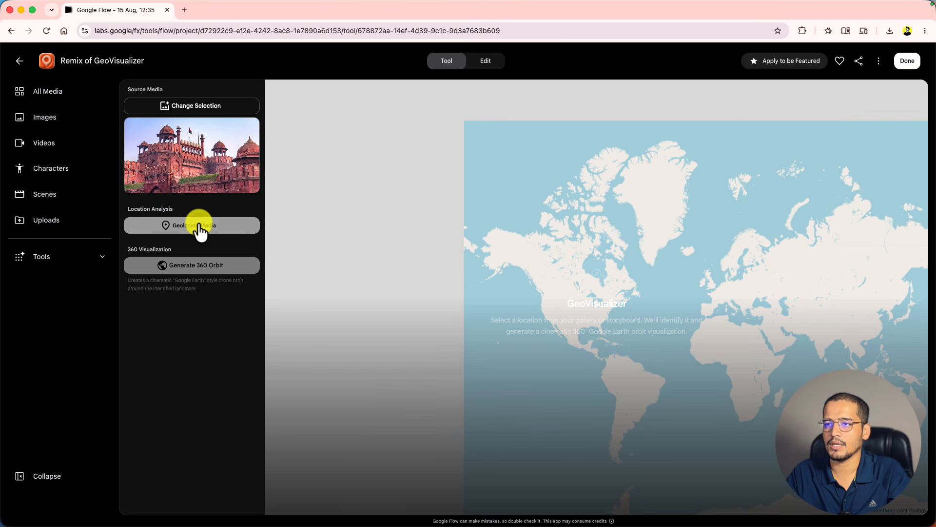
- Geolocate the fort photo as Red Fort in Old Delhi and generate its 360° satellite orbit
left_click(200, 229)
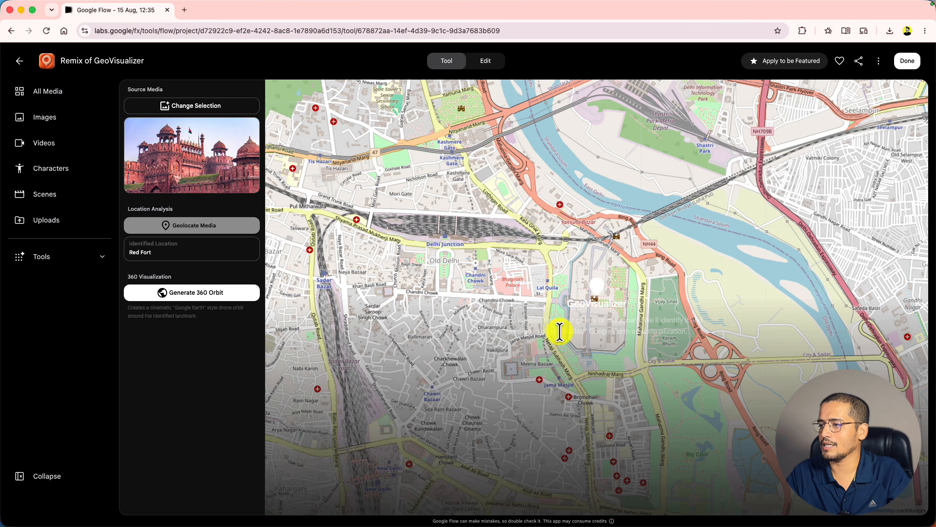
left_click(207, 300)
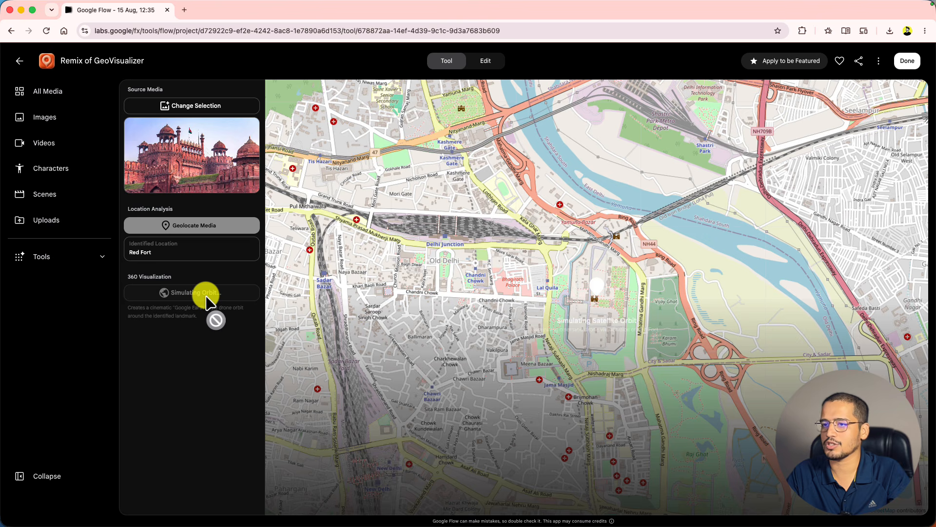